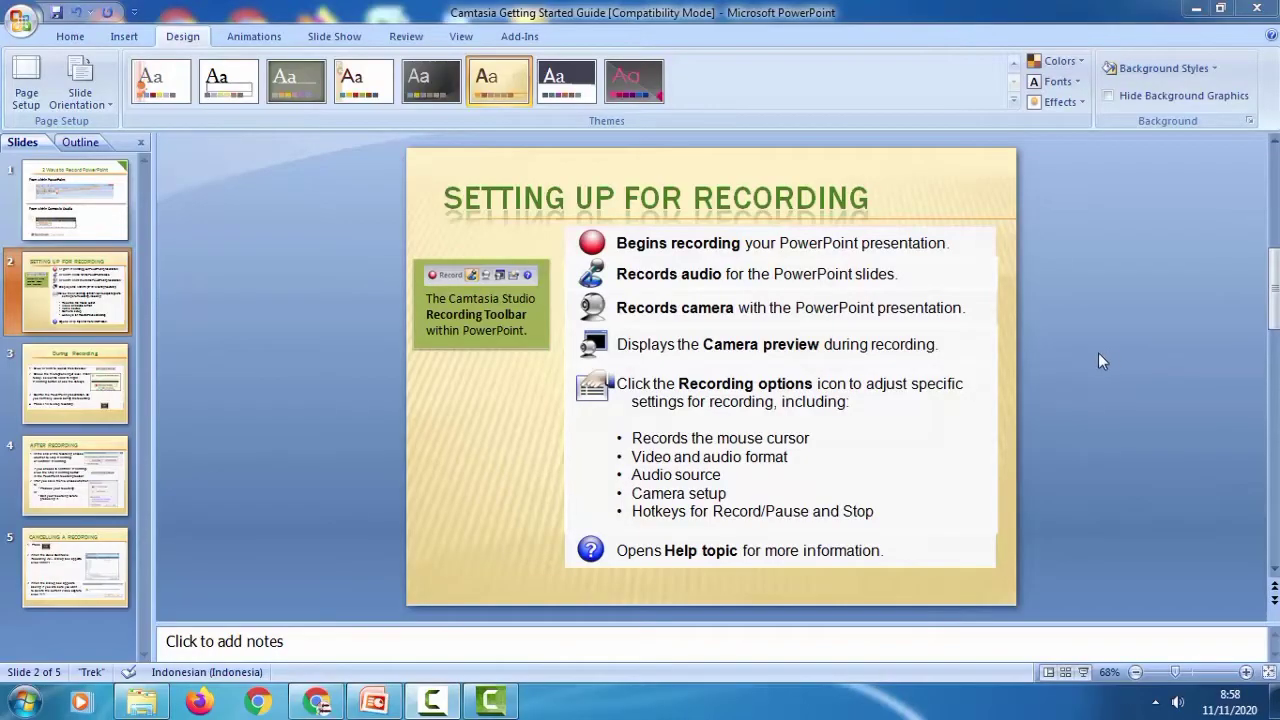
Display slide 1, '2 Ways to Record PowerPoint', of the Camtasia guide
{"action": "left_click", "coordinate": [90, 222]}
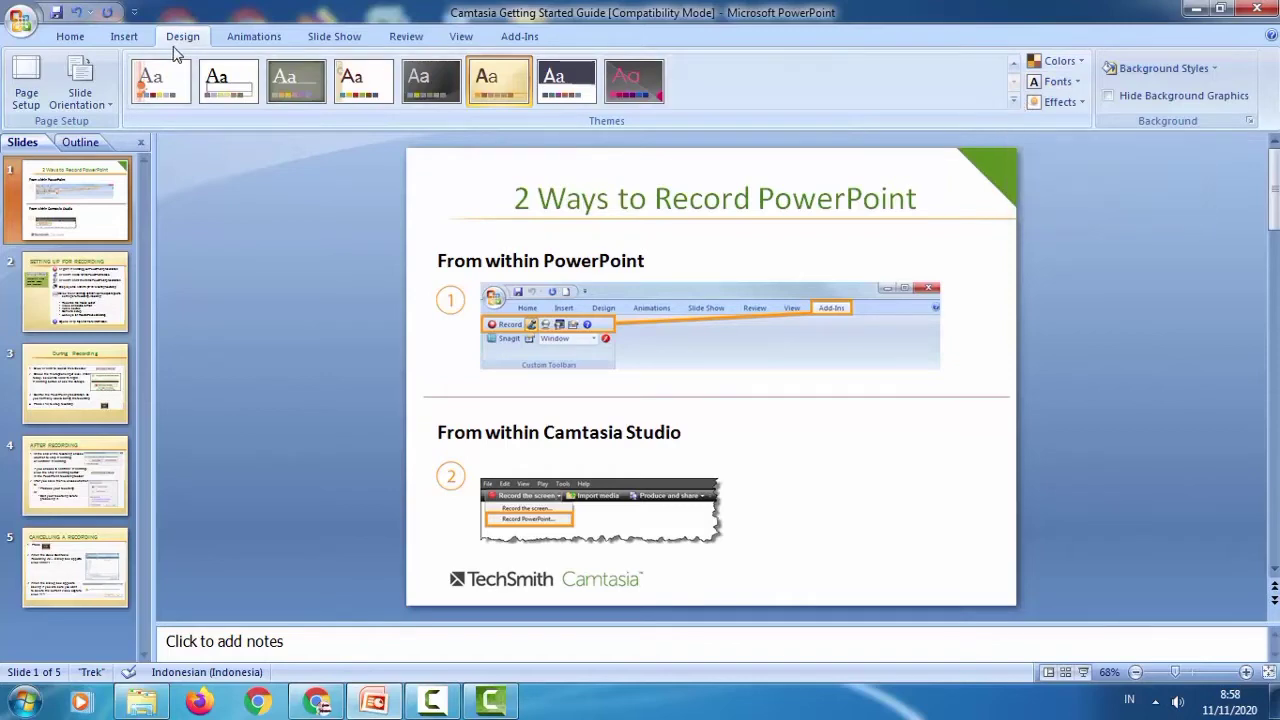
Try the Verve, Urban, Trek and Technic themes on slides 2–3, then settle on Solstice
{"action": "left_click", "coordinate": [1013, 103]}
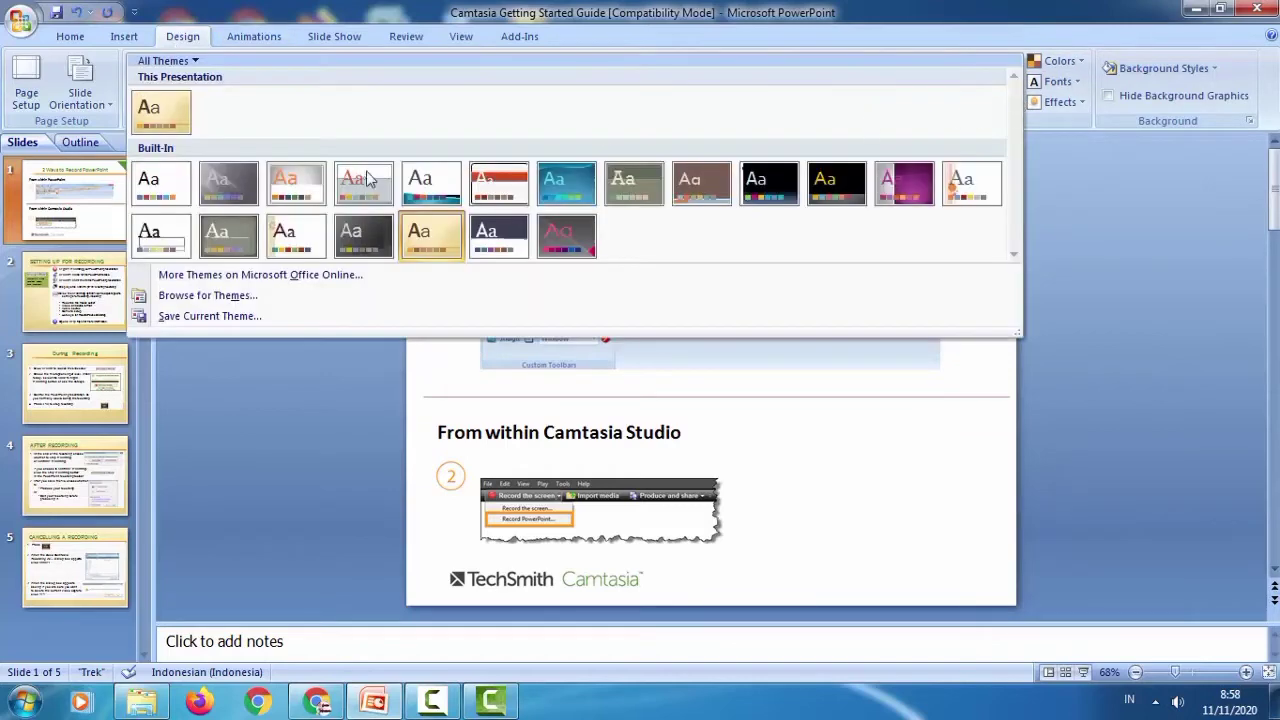
{"action": "left_click", "coordinate": [556, 238]}
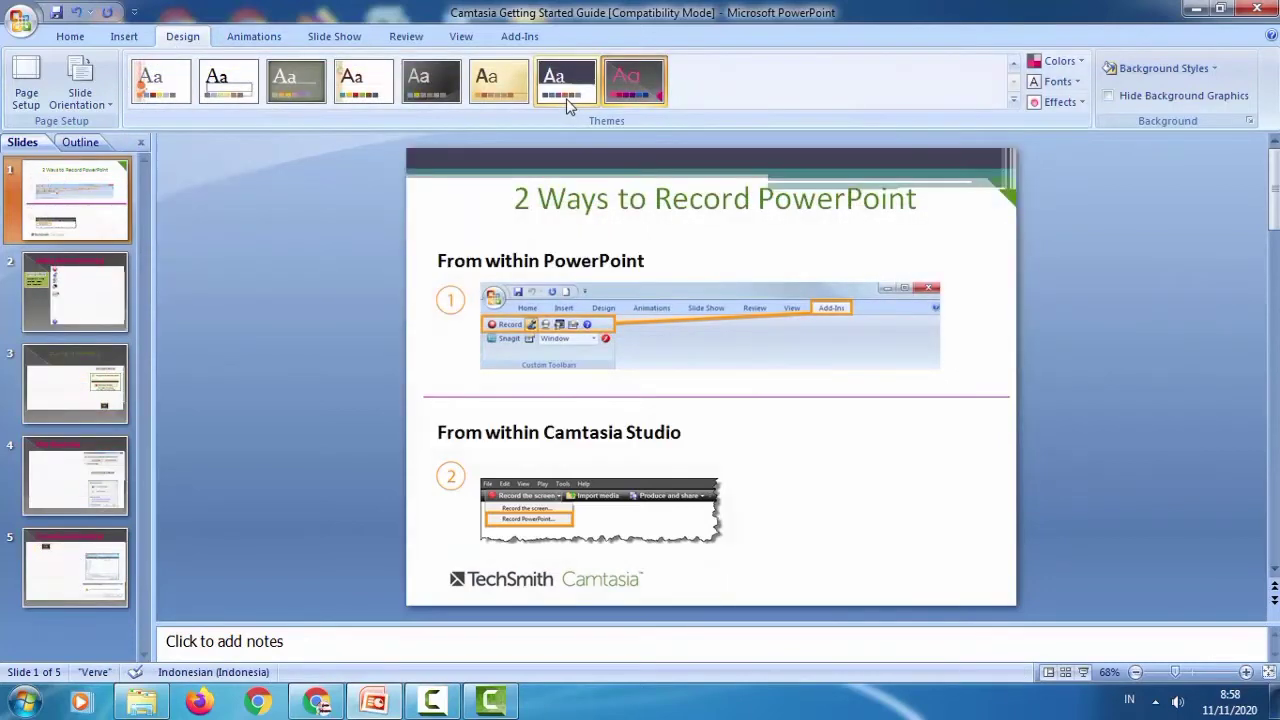
{"action": "left_click", "coordinate": [78, 295]}
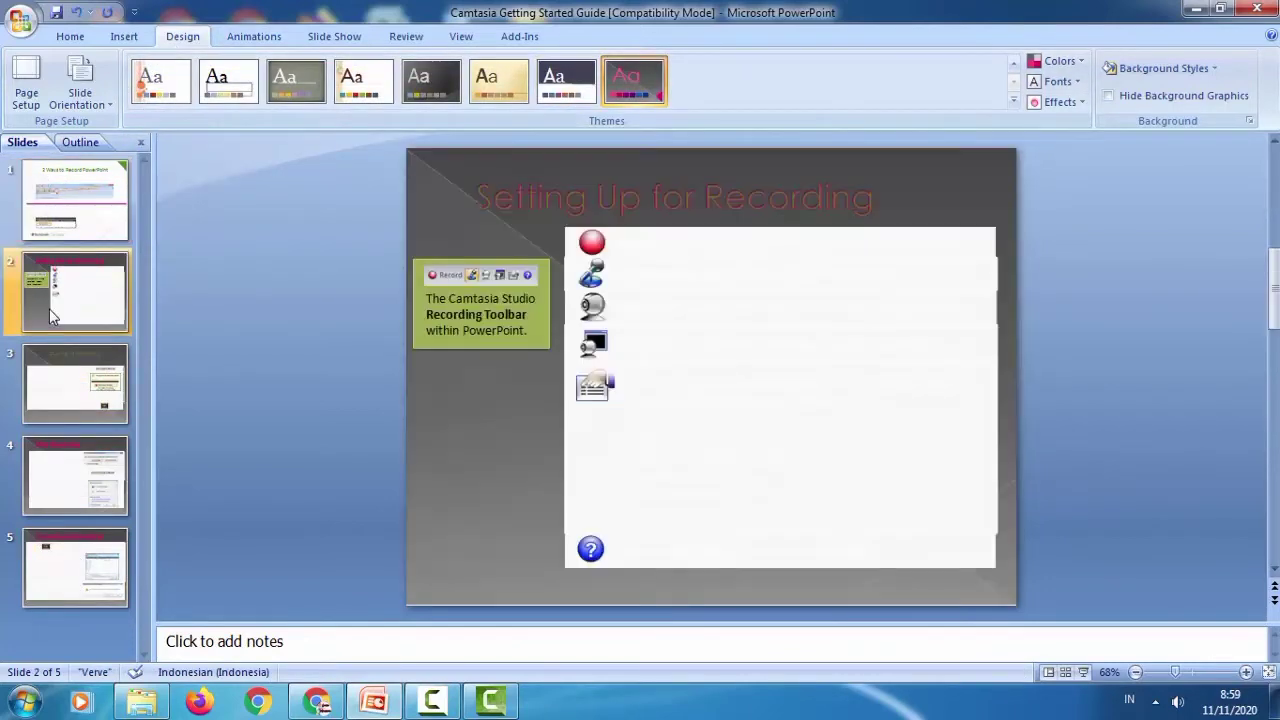
{"action": "left_click", "coordinate": [72, 385]}
{"action": "left_click", "coordinate": [557, 100]}
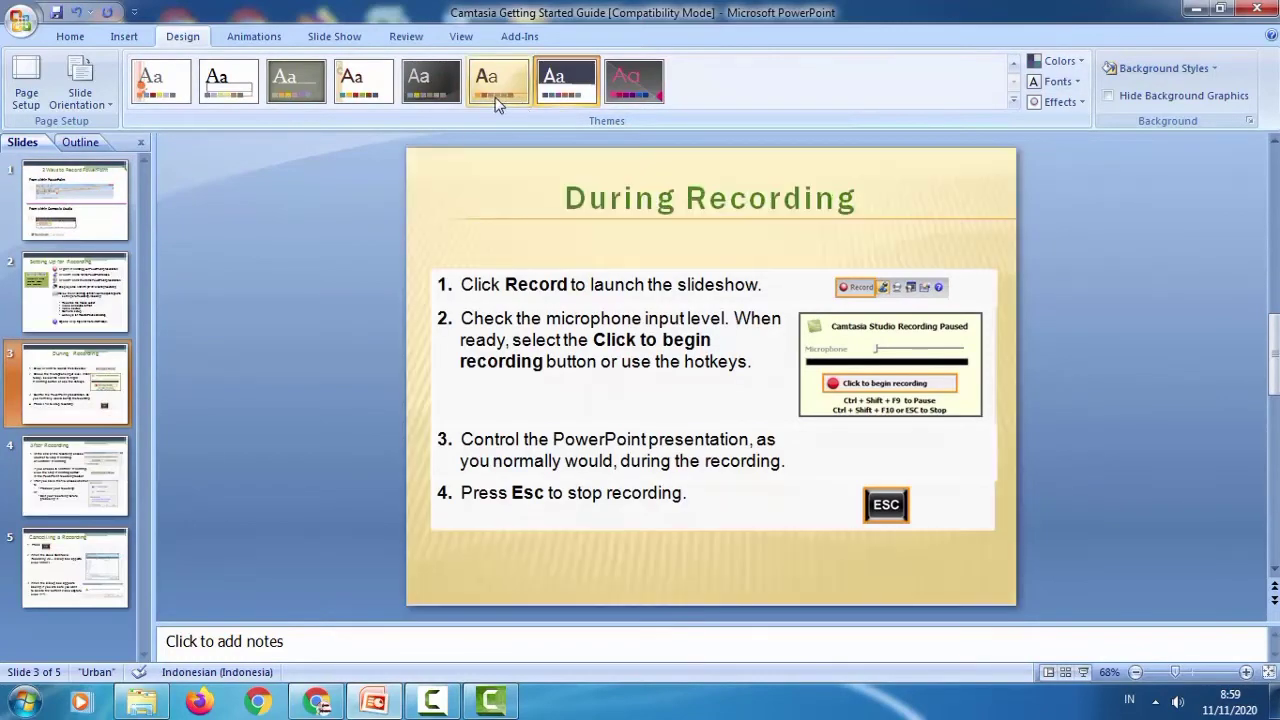
{"action": "left_click", "coordinate": [498, 105]}
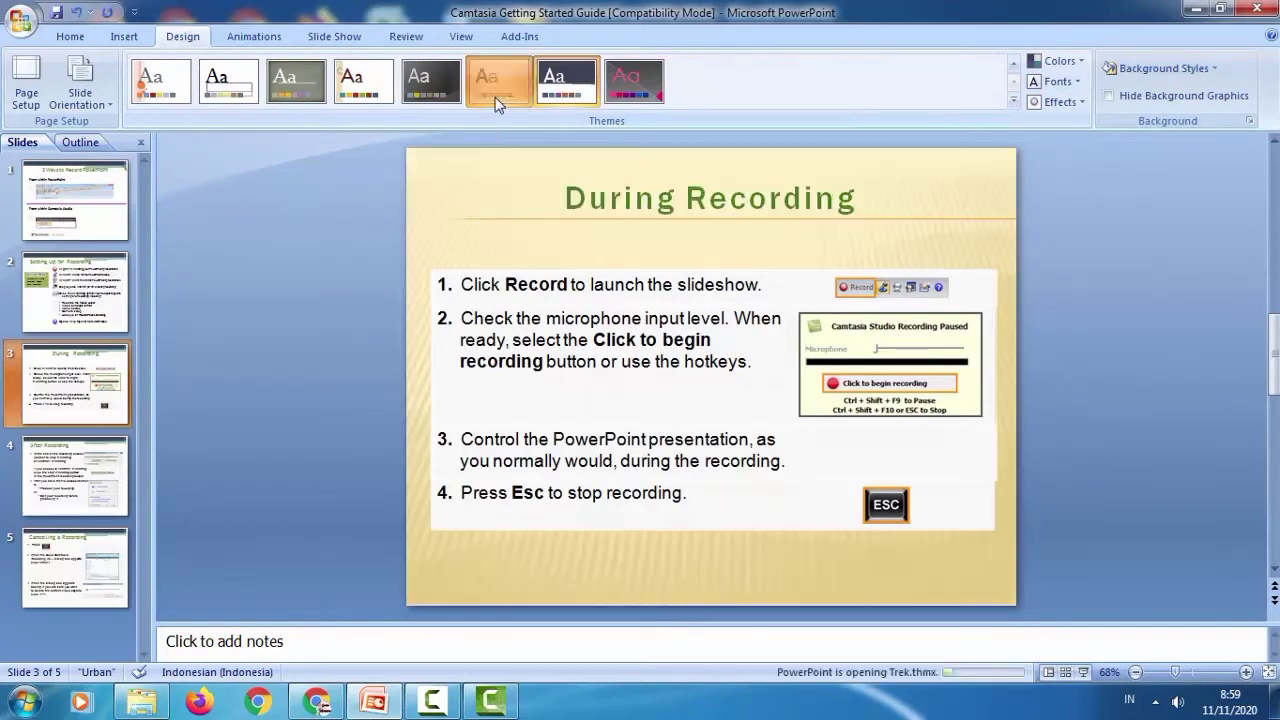
{"action": "left_click", "coordinate": [440, 104]}
{"action": "left_click", "coordinate": [376, 98]}
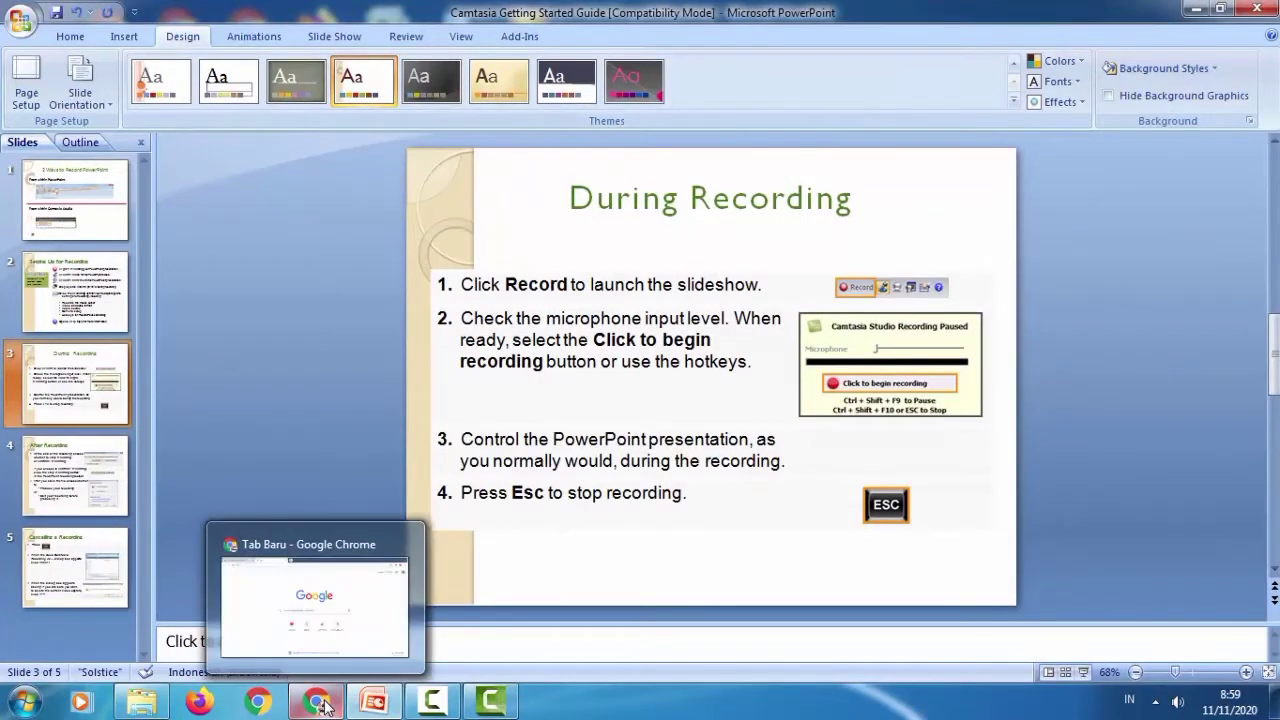
In Chrome, Google 'free powerpoint template' and open the ALLPPT Download Free PowerPoint Templates result
{"action": "left_click", "coordinate": [335, 685]}
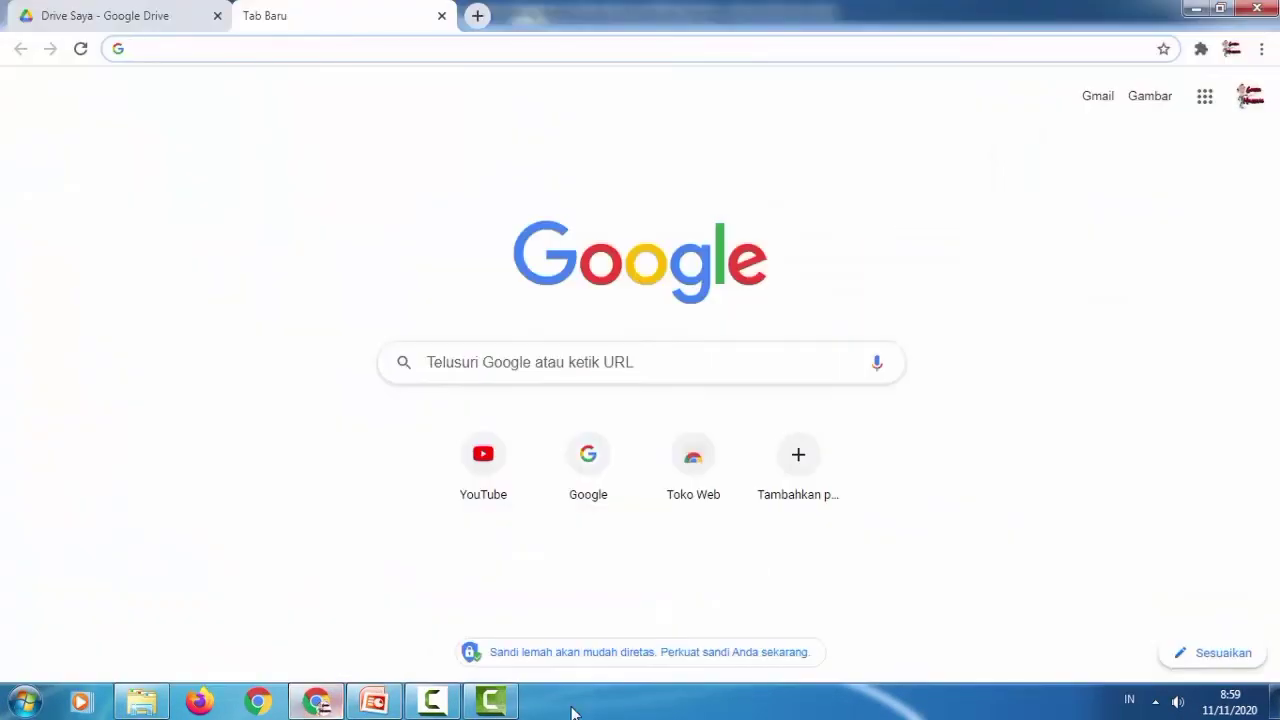
{"action": "left_click", "coordinate": [641, 353]}
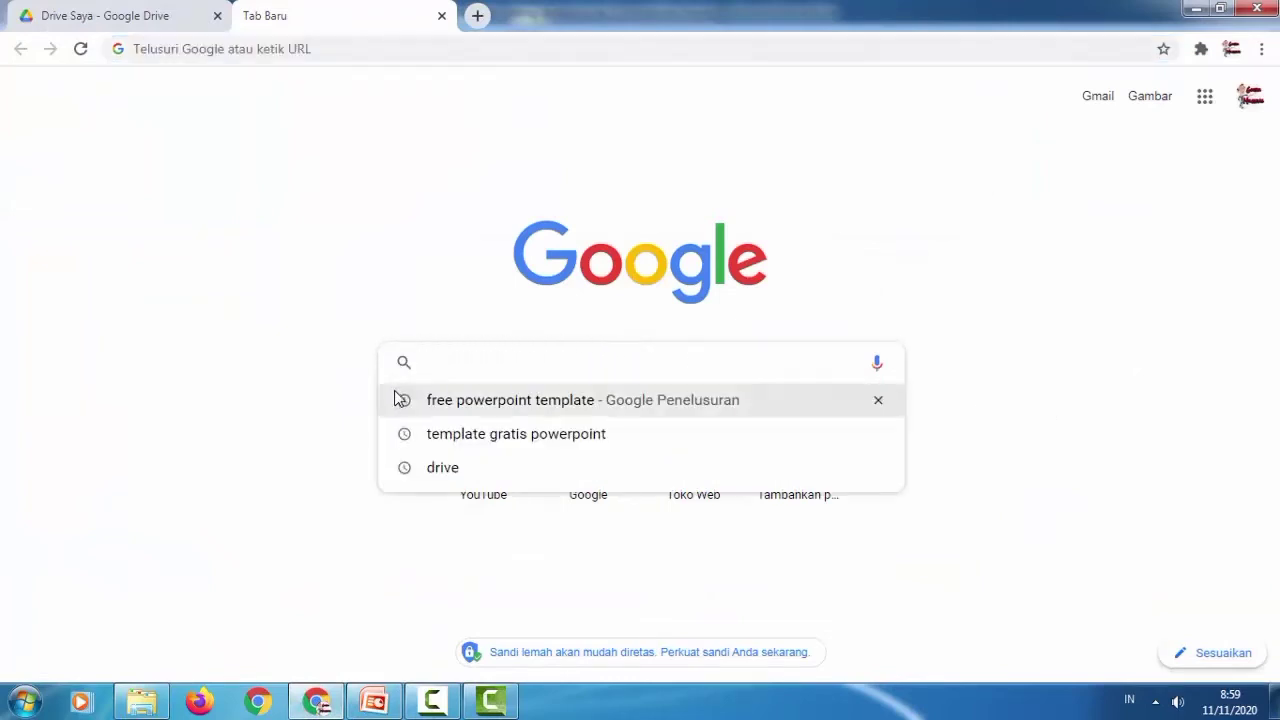
{"action": "left_click", "coordinate": [595, 413]}
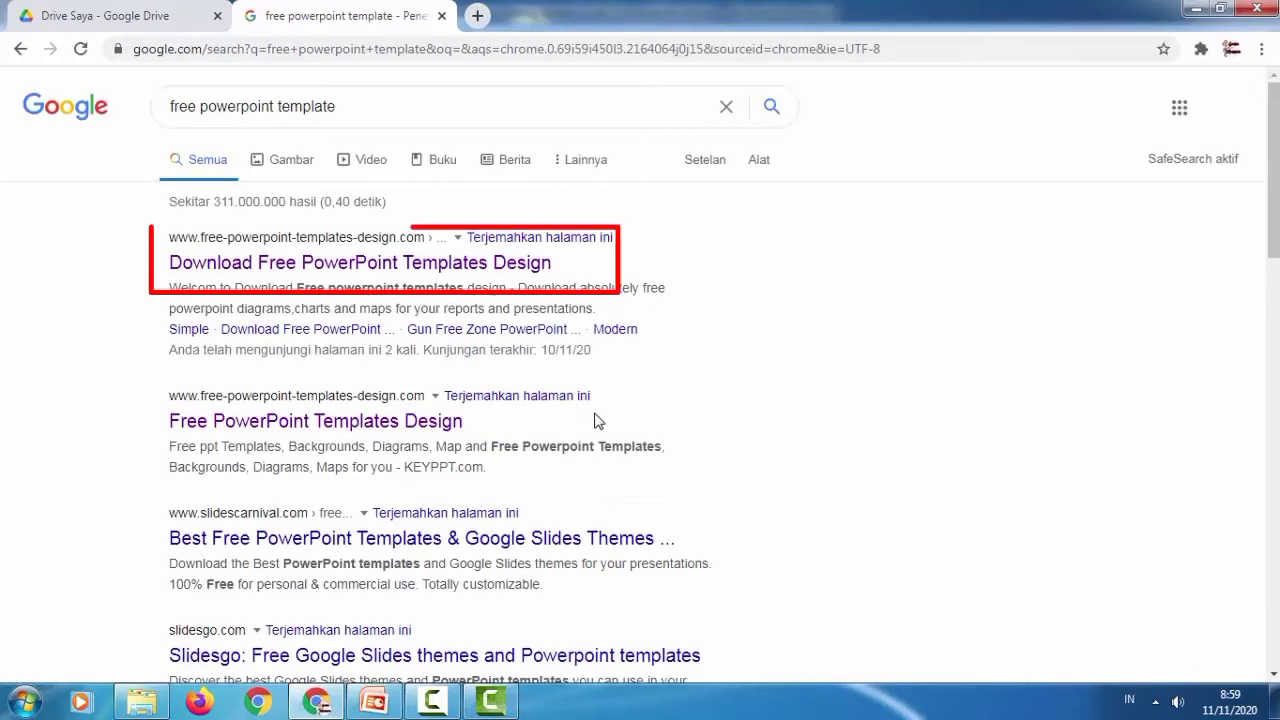
{"action": "left_click", "coordinate": [352, 272]}
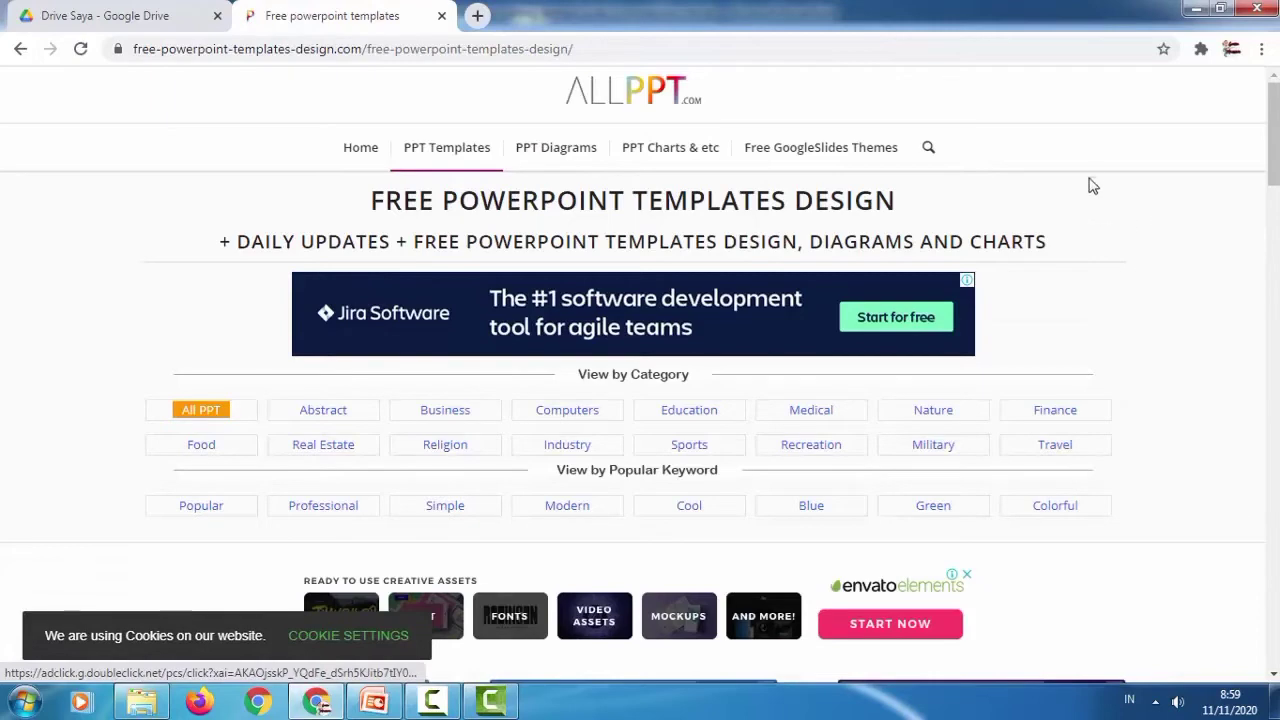
{"action": "scroll", "coordinate": [1100, 235], "scroll_direction": "down", "scroll_amount": 2}
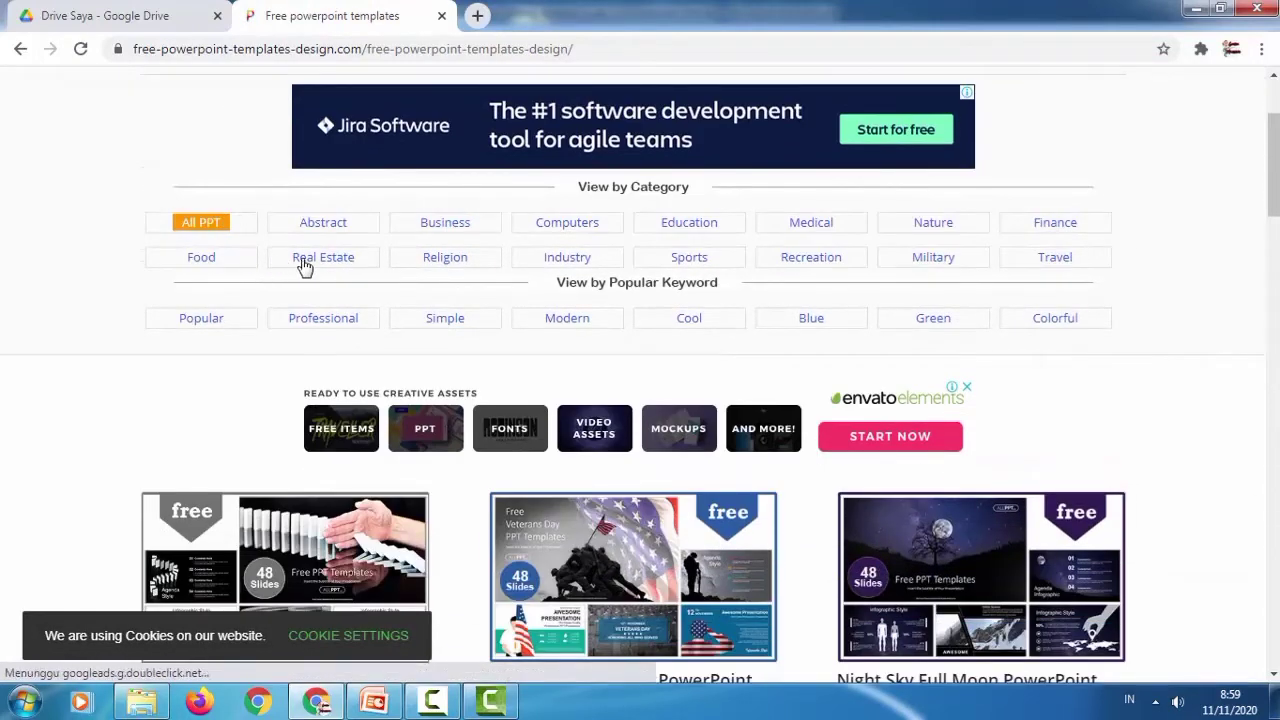
Filter the site to Education templates and browse down to the Kids Alphabet Blocks listing
{"action": "left_click", "coordinate": [678, 232]}
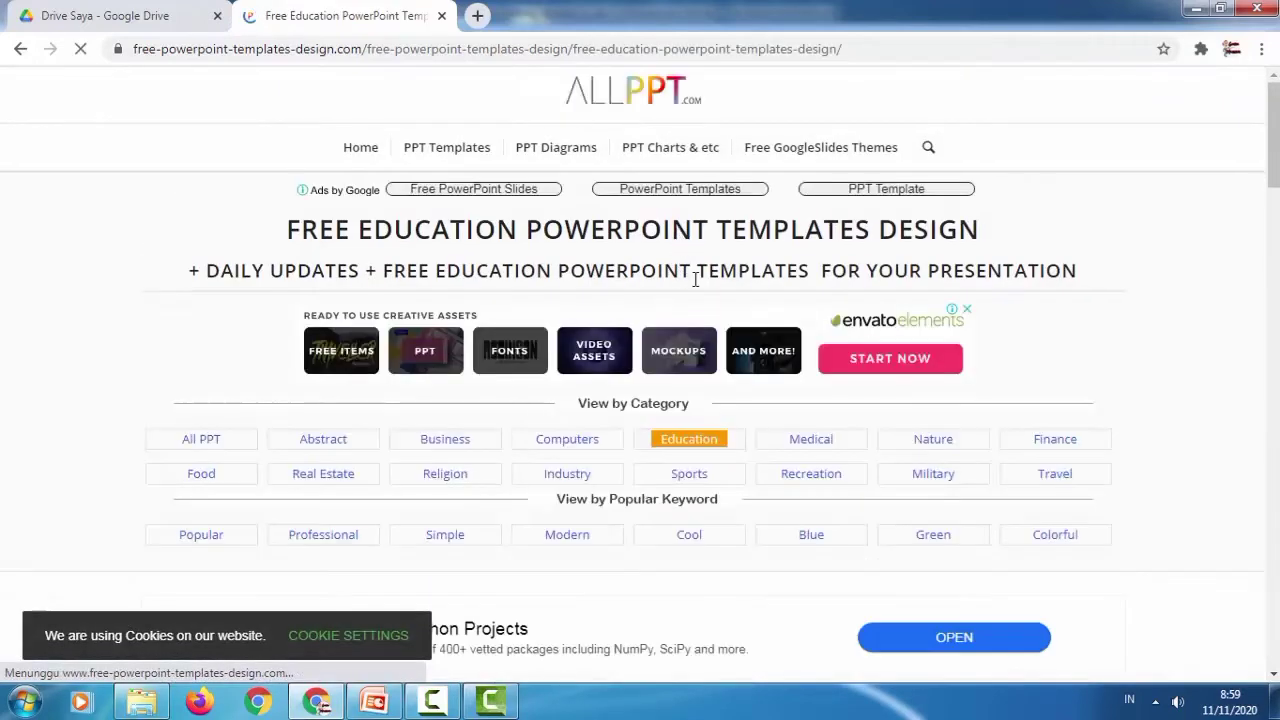
{"action": "scroll", "coordinate": [694, 290], "scroll_direction": "down", "scroll_amount": 2}
{"action": "scroll", "coordinate": [697, 306], "scroll_direction": "down", "scroll_amount": 3}
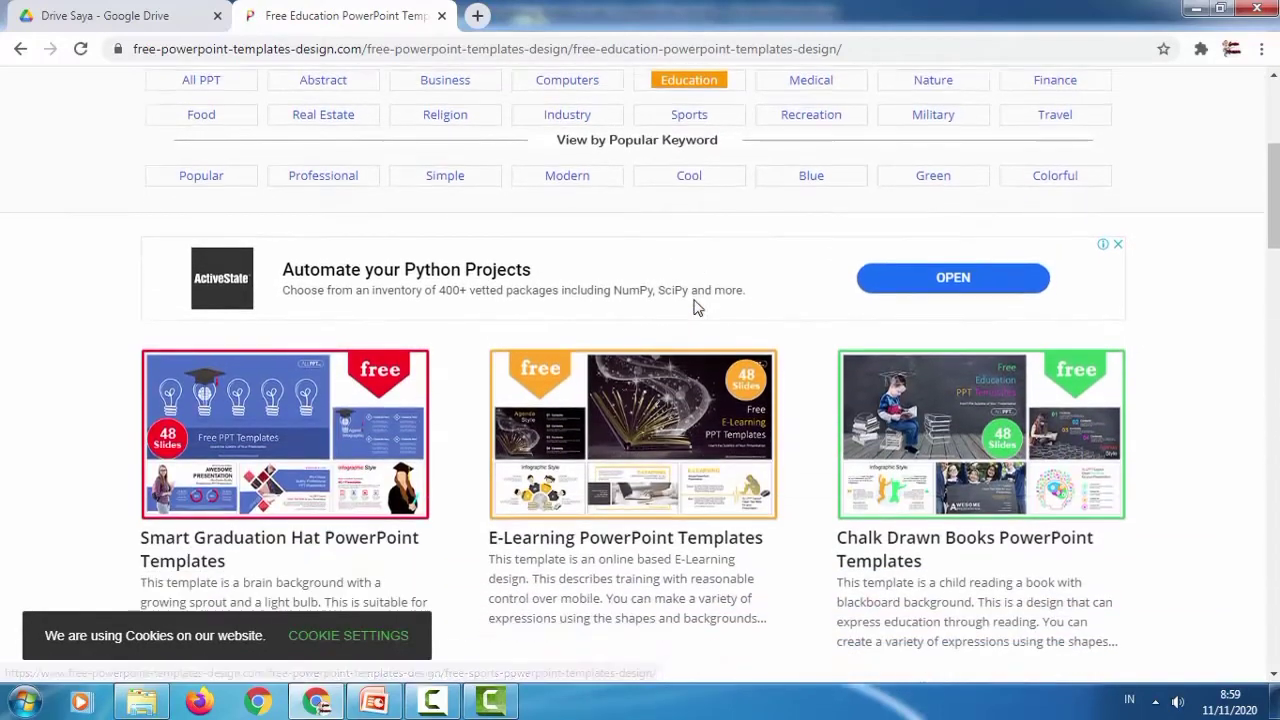
{"action": "scroll", "coordinate": [697, 306], "scroll_direction": "down", "scroll_amount": 3}
{"action": "scroll", "coordinate": [697, 306], "scroll_direction": "down", "scroll_amount": 1}
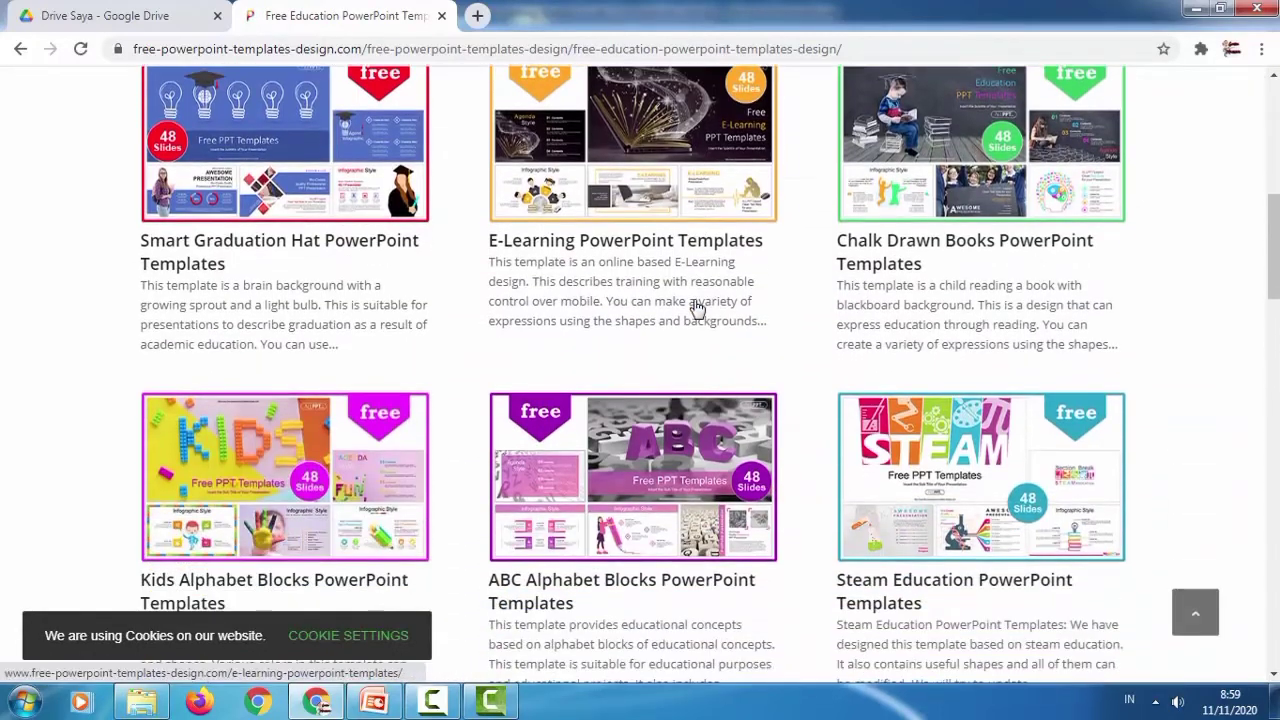
{"action": "scroll", "coordinate": [695, 302], "scroll_direction": "down", "scroll_amount": 1}
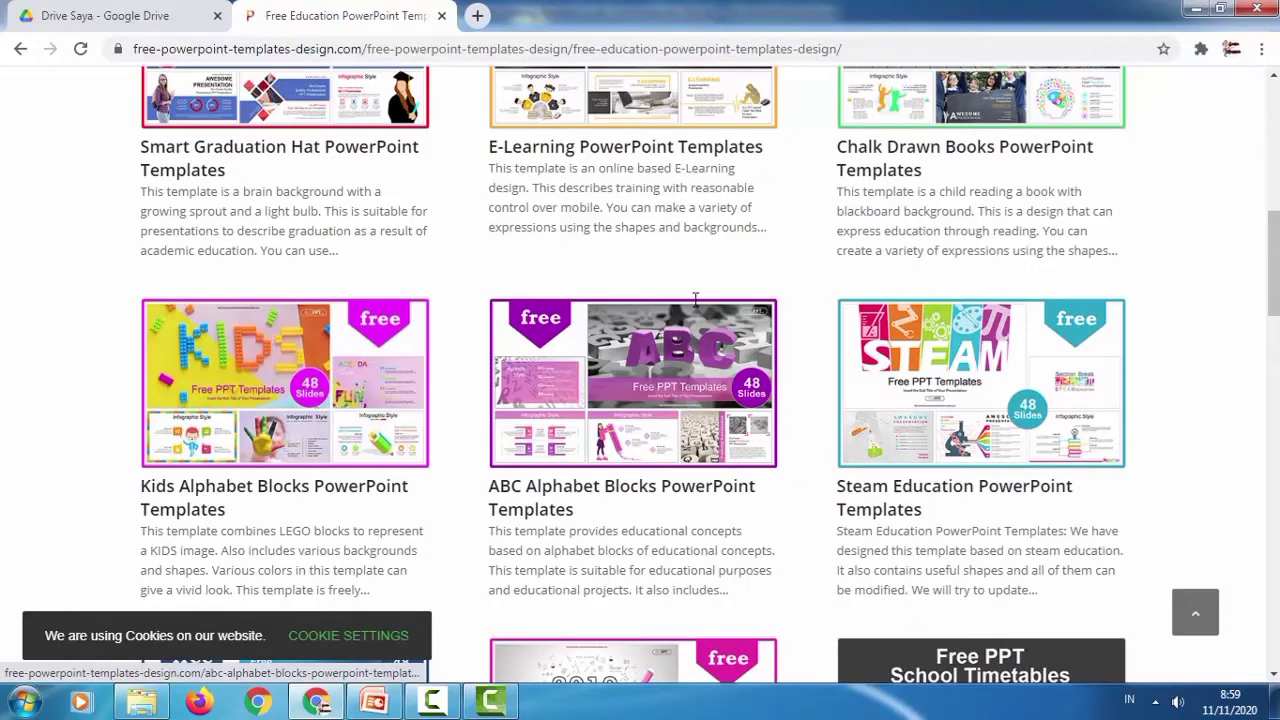
{"action": "scroll", "coordinate": [491, 294], "scroll_direction": "down", "scroll_amount": 2}
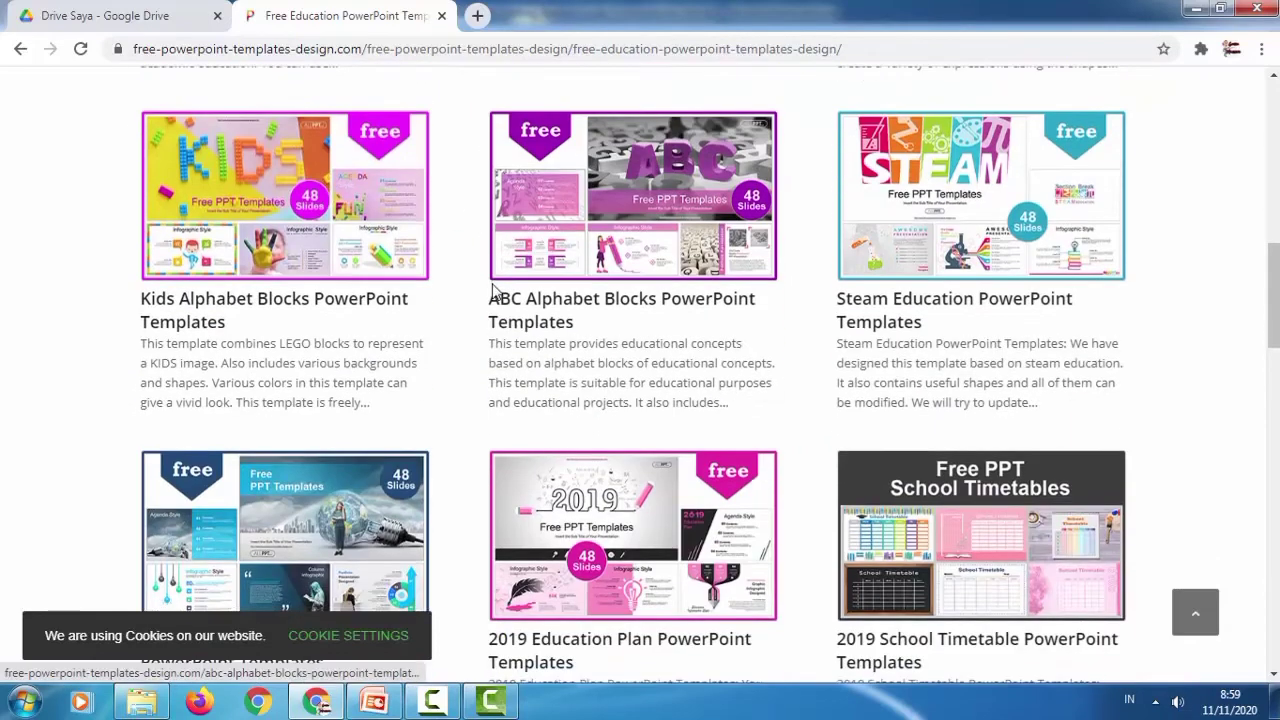
{"action": "scroll", "coordinate": [492, 290], "scroll_direction": "down", "scroll_amount": 1}
{"action": "scroll", "coordinate": [491, 290], "scroll_direction": "down", "scroll_amount": 2}
{"action": "scroll", "coordinate": [491, 290], "scroll_direction": "down", "scroll_amount": 1}
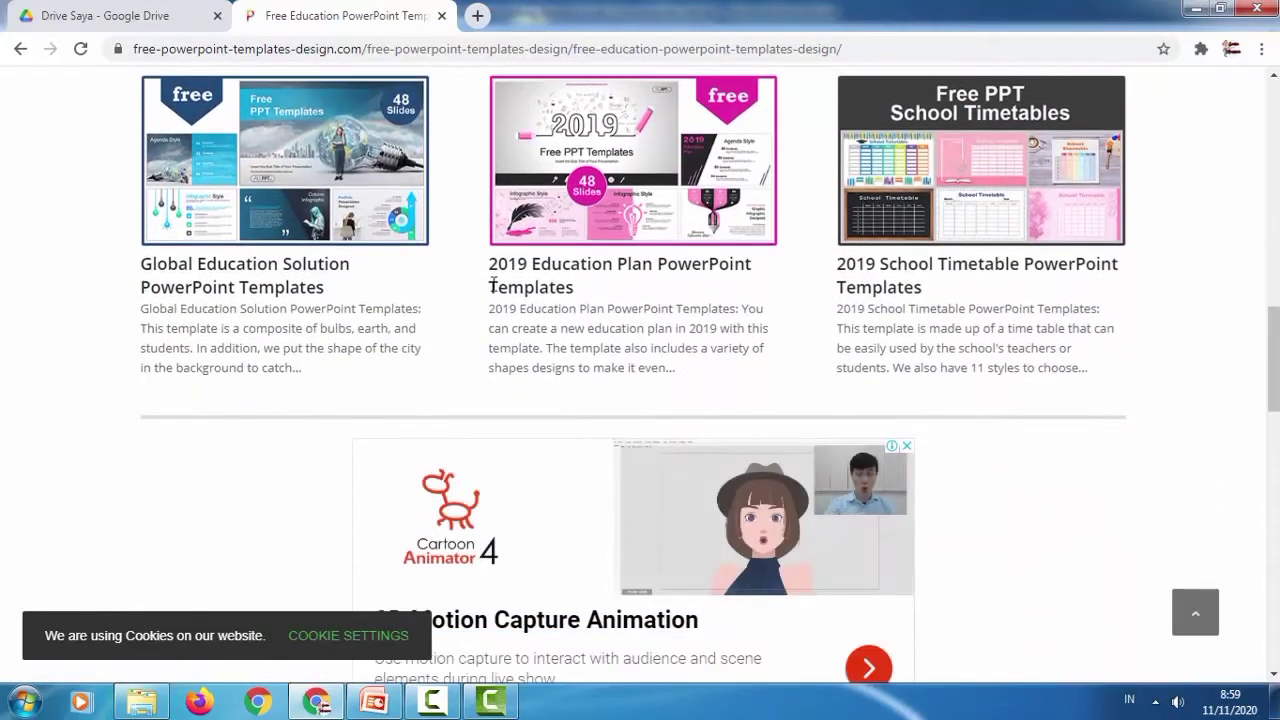
{"action": "scroll", "coordinate": [491, 290], "scroll_direction": "down", "scroll_amount": 3}
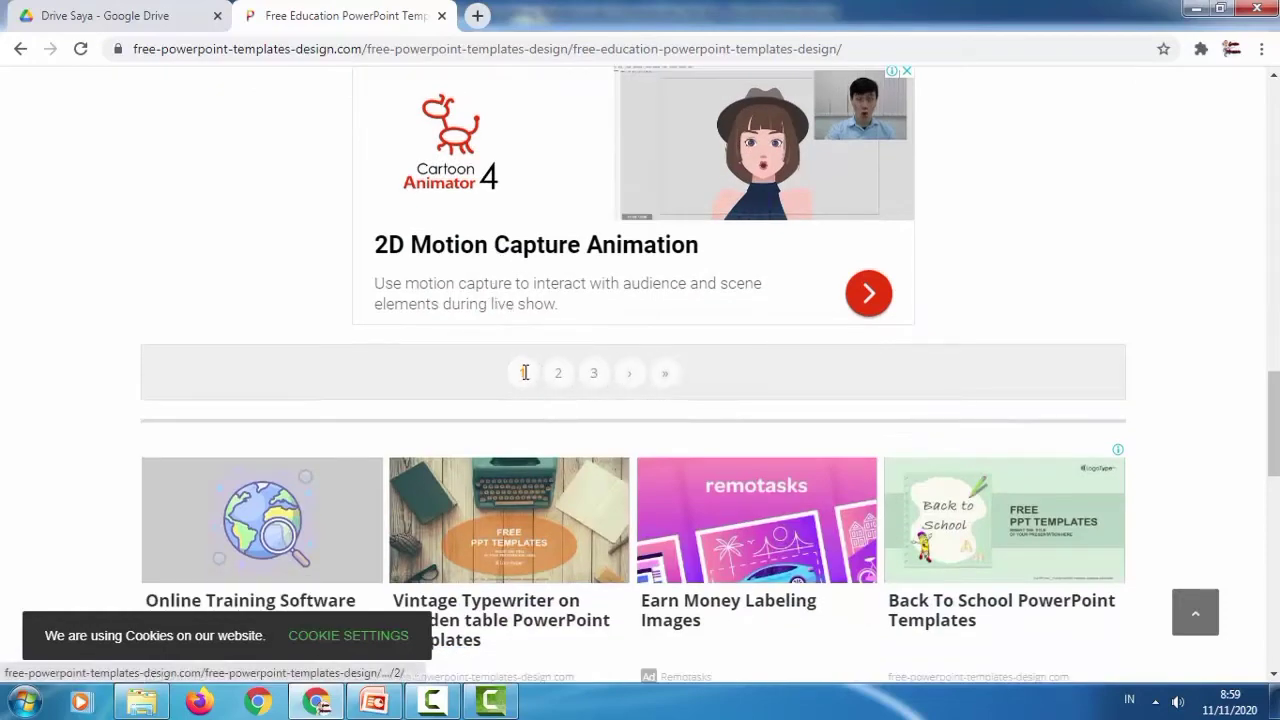
{"action": "scroll", "coordinate": [394, 340], "scroll_direction": "up", "scroll_amount": 4}
{"action": "scroll", "coordinate": [395, 340], "scroll_direction": "up", "scroll_amount": 3}
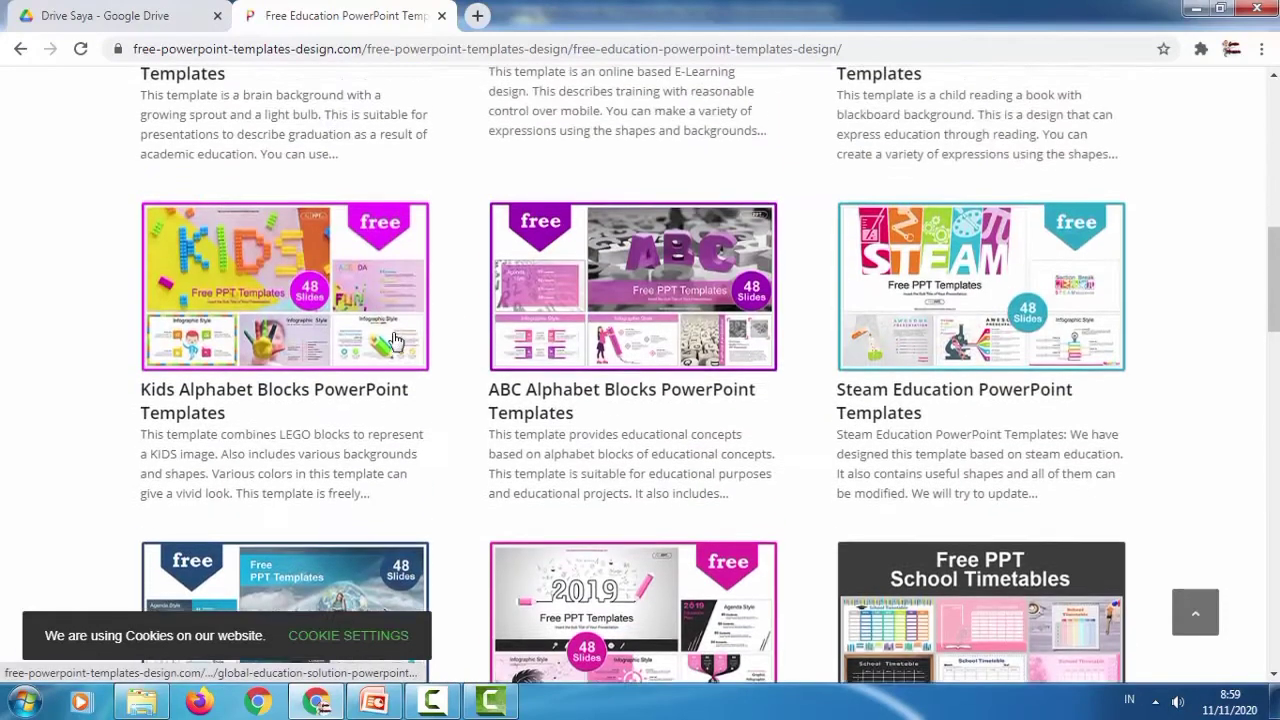
{"action": "scroll", "coordinate": [395, 340], "scroll_direction": "up", "scroll_amount": 1}
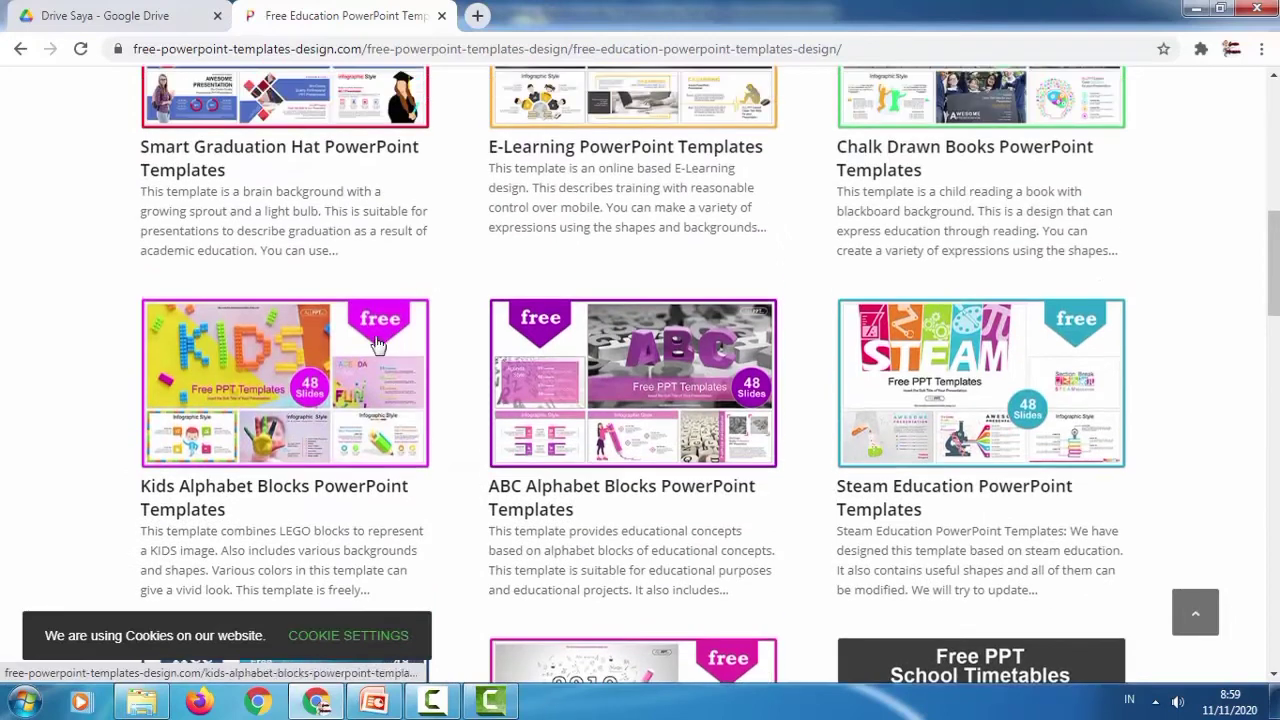
Open the Kids Alphabet Blocks template page and scroll past its 48 slide previews to the download link
{"action": "left_click", "coordinate": [238, 488]}
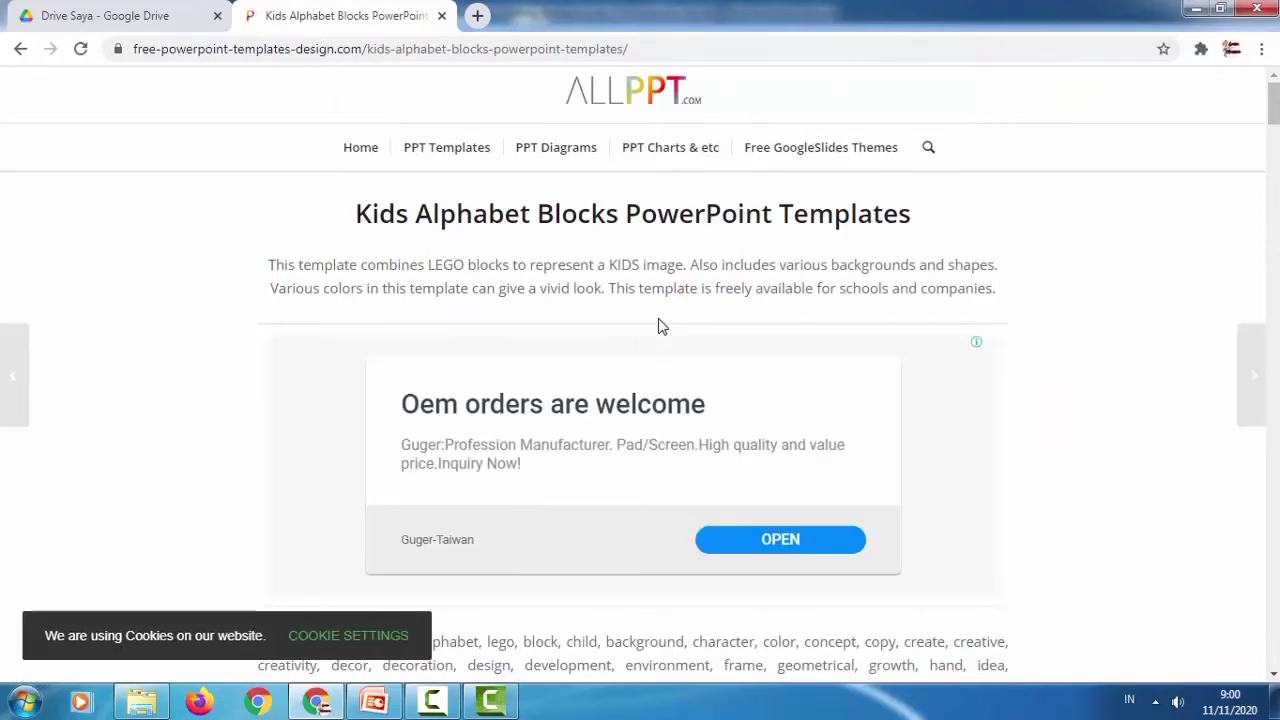
{"action": "scroll", "coordinate": [660, 333], "scroll_direction": "down", "scroll_amount": 3}
{"action": "scroll", "coordinate": [661, 331], "scroll_direction": "down", "scroll_amount": 3}
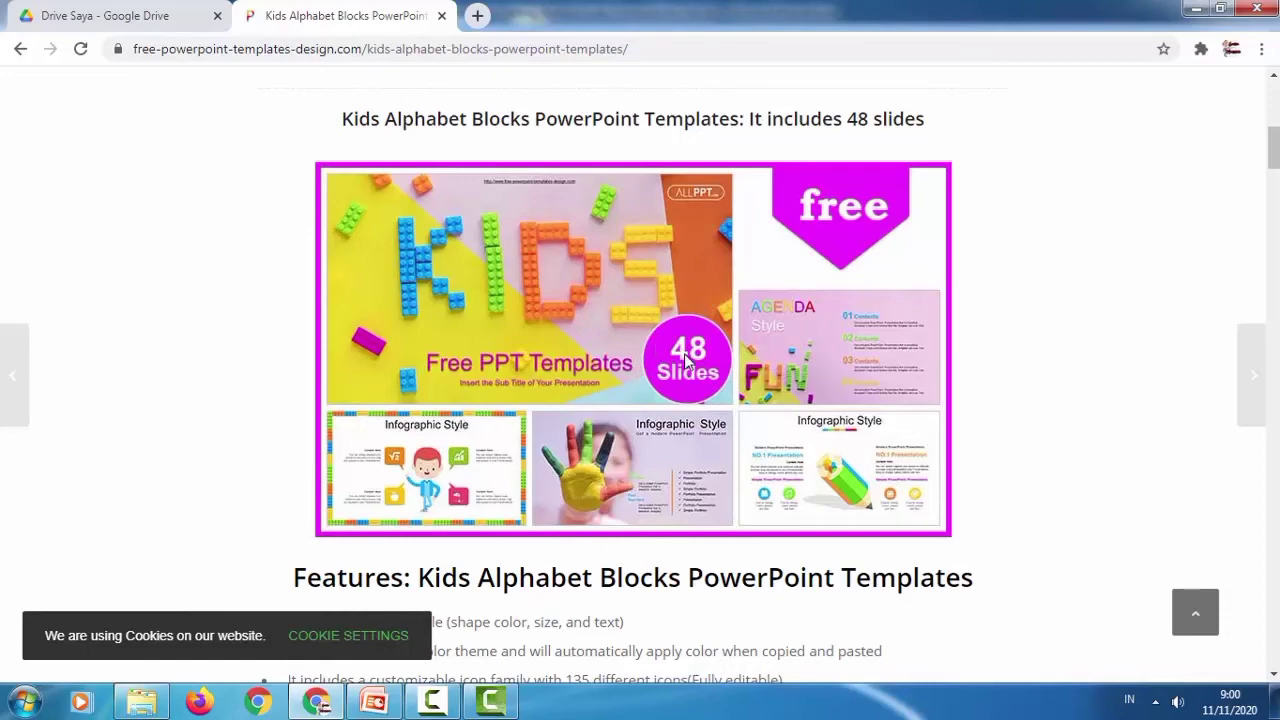
{"action": "scroll", "coordinate": [686, 362], "scroll_direction": "down", "scroll_amount": 5}
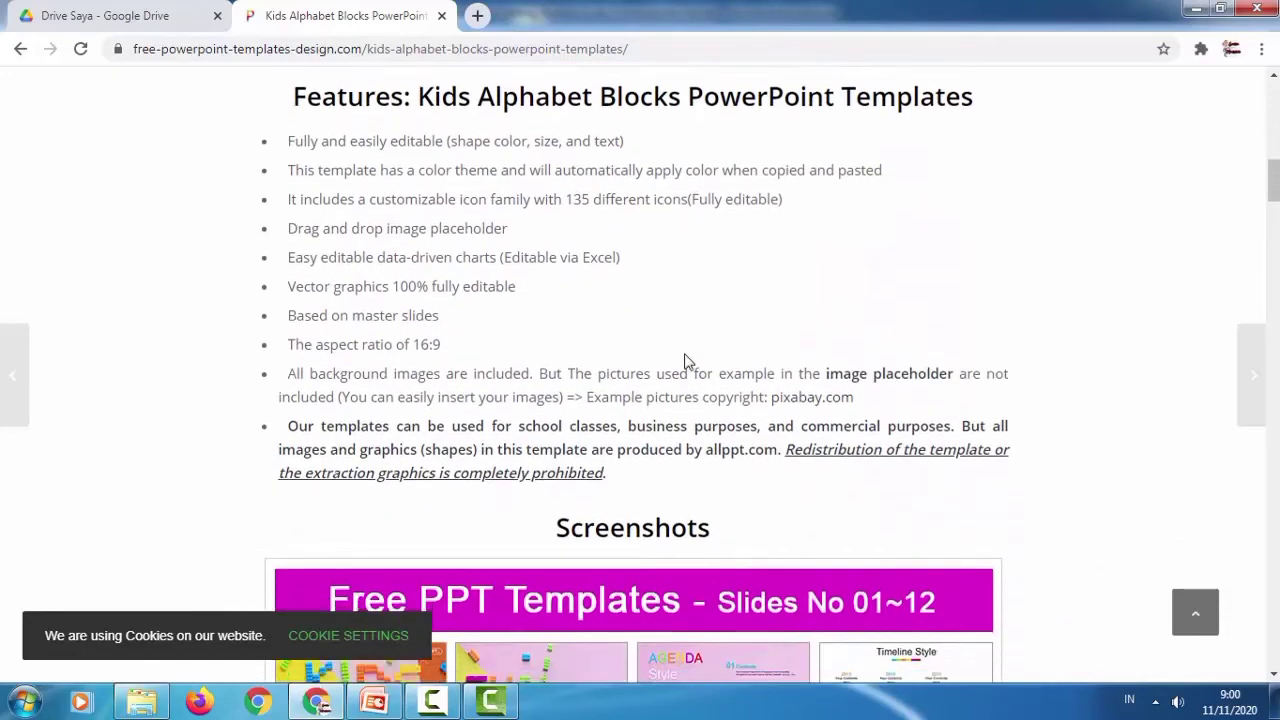
{"action": "scroll", "coordinate": [688, 363], "scroll_direction": "down", "scroll_amount": 2}
{"action": "scroll", "coordinate": [686, 362], "scroll_direction": "down", "scroll_amount": 2}
{"action": "scroll", "coordinate": [686, 362], "scroll_direction": "down", "scroll_amount": 3}
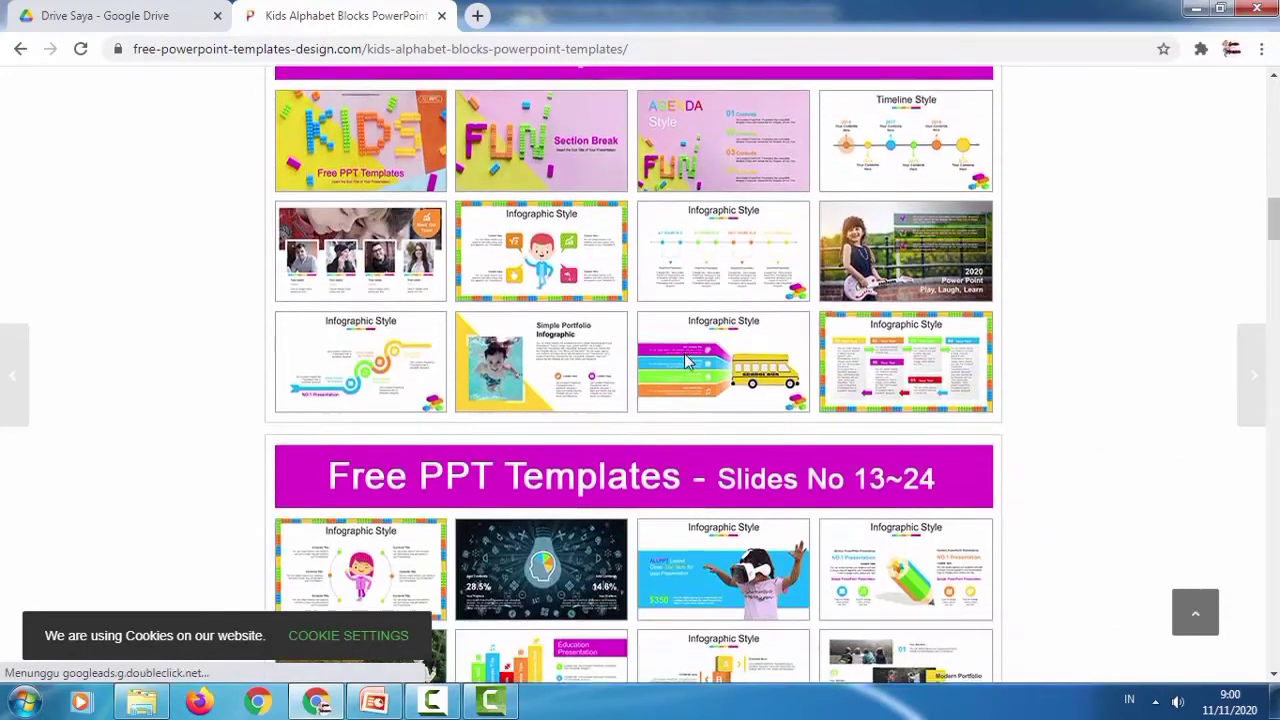
{"action": "scroll", "coordinate": [686, 362], "scroll_direction": "down", "scroll_amount": 1}
{"action": "scroll", "coordinate": [686, 362], "scroll_direction": "up", "scroll_amount": 1}
{"action": "scroll", "coordinate": [686, 362], "scroll_direction": "up", "scroll_amount": 2}
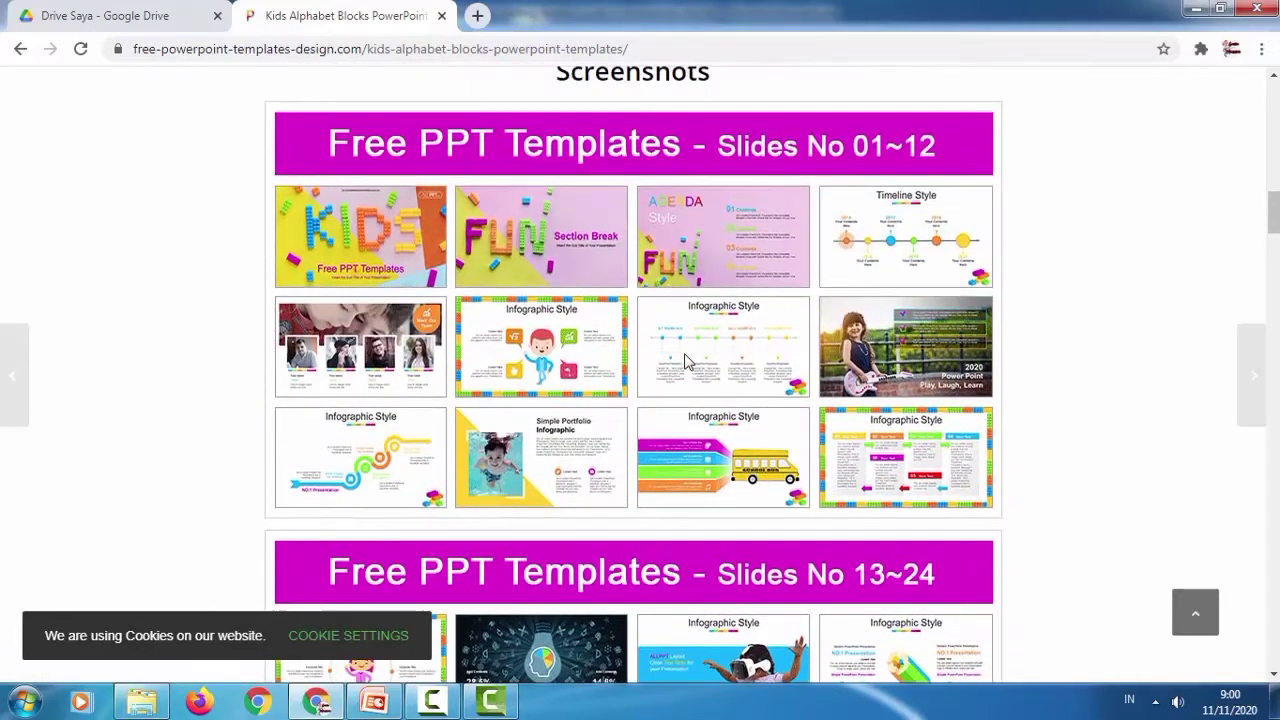
{"action": "scroll", "coordinate": [686, 362], "scroll_direction": "down", "scroll_amount": 1}
{"action": "scroll", "coordinate": [686, 362], "scroll_direction": "down", "scroll_amount": 2}
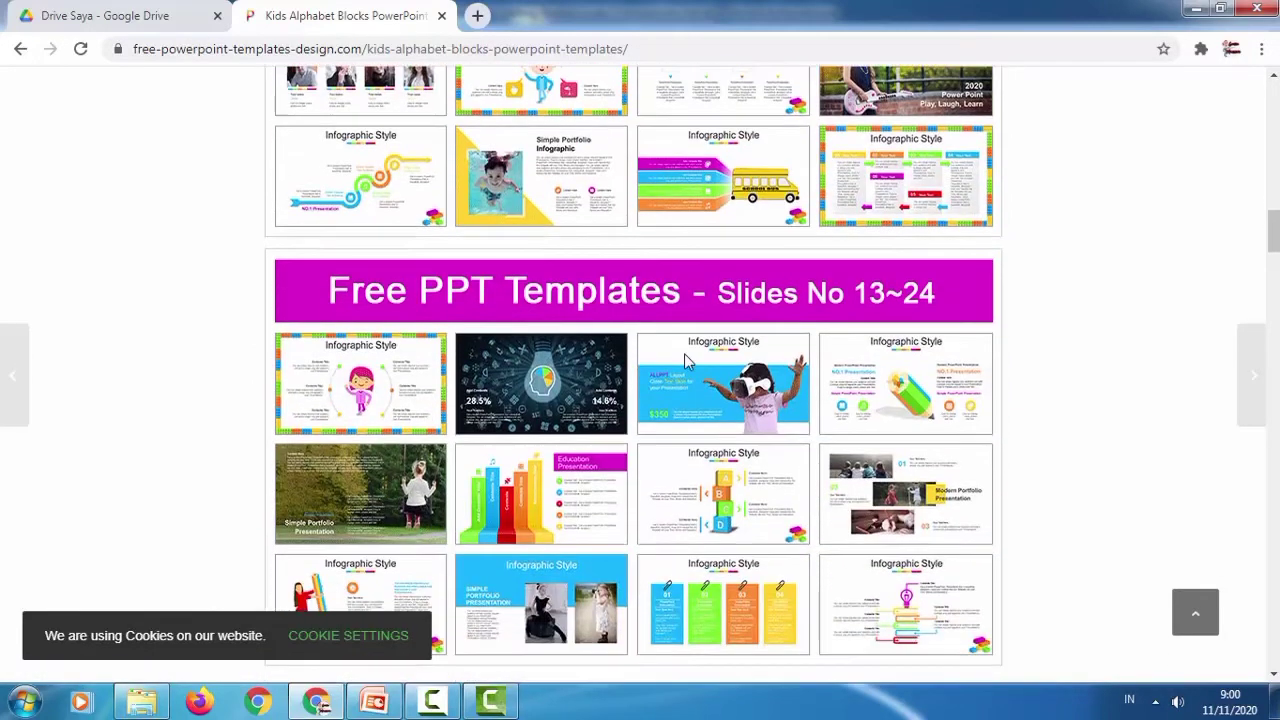
{"action": "scroll", "coordinate": [686, 362], "scroll_direction": "down", "scroll_amount": 2}
{"action": "scroll", "coordinate": [686, 362], "scroll_direction": "down", "scroll_amount": 1}
{"action": "scroll", "coordinate": [686, 362], "scroll_direction": "down", "scroll_amount": 4}
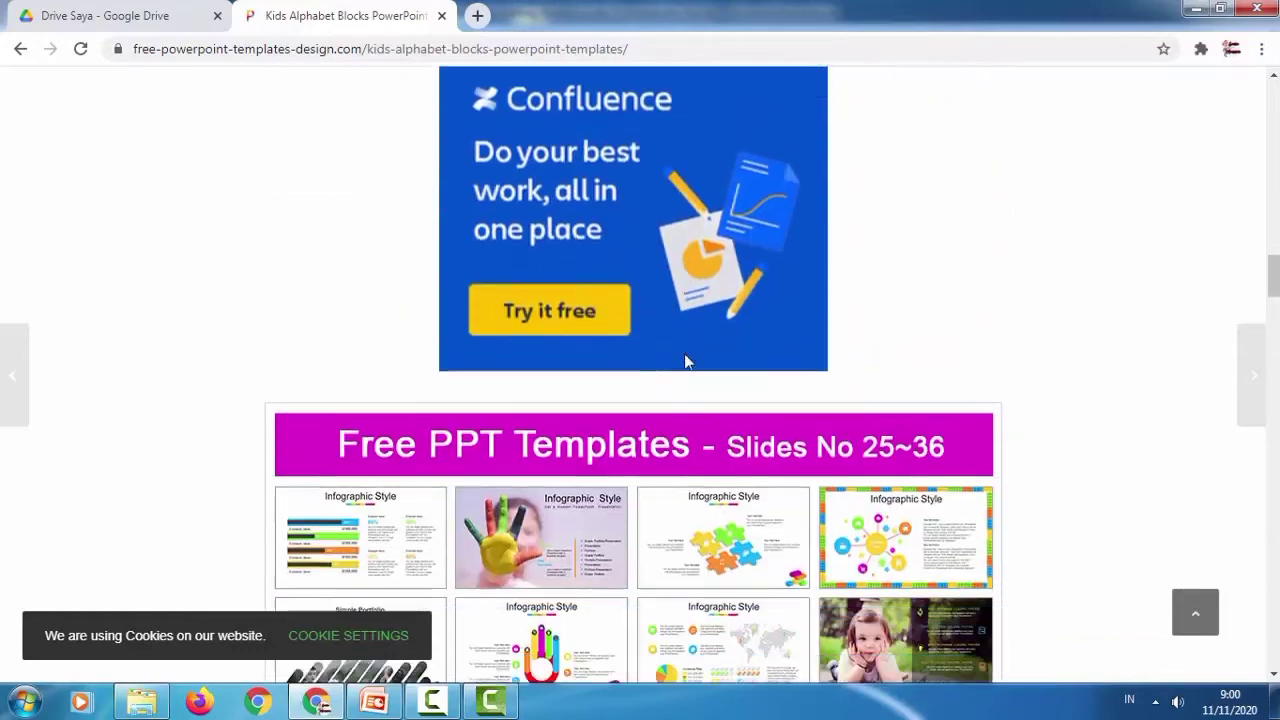
{"action": "scroll", "coordinate": [686, 362], "scroll_direction": "down", "scroll_amount": 3}
{"action": "scroll", "coordinate": [686, 362], "scroll_direction": "down", "scroll_amount": 3}
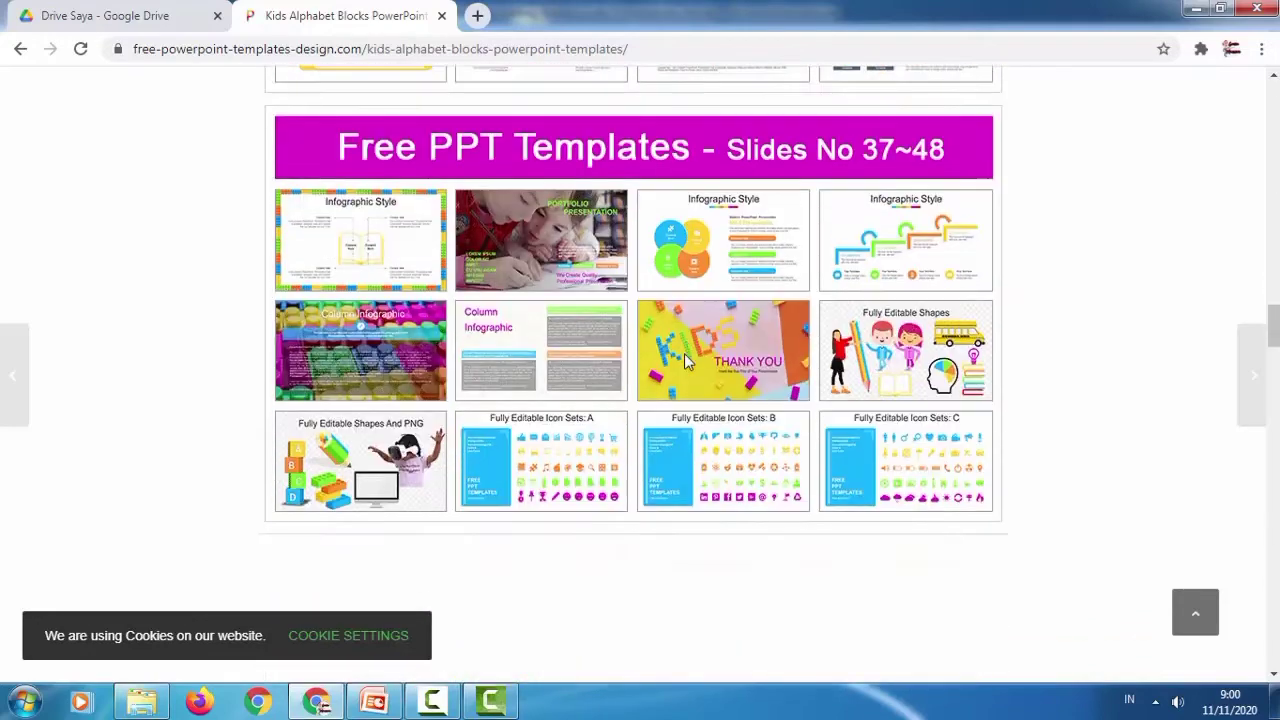
{"action": "scroll", "coordinate": [684, 362], "scroll_direction": "down", "scroll_amount": 1}
{"action": "scroll", "coordinate": [684, 362], "scroll_direction": "down", "scroll_amount": 2}
{"action": "scroll", "coordinate": [684, 362], "scroll_direction": "down", "scroll_amount": 2}
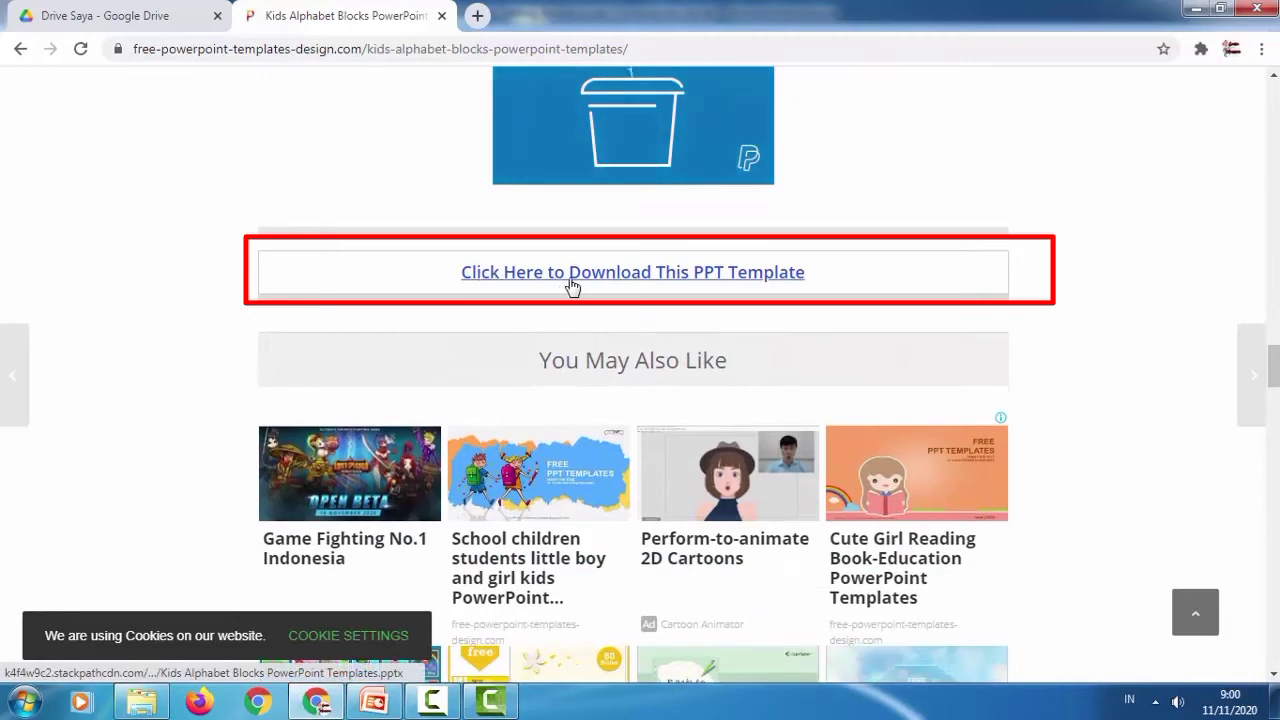
Download the Kids Alphabet Blocks .pptx and open it in PowerPoint from the download bar
{"action": "left_click", "coordinate": [648, 273]}
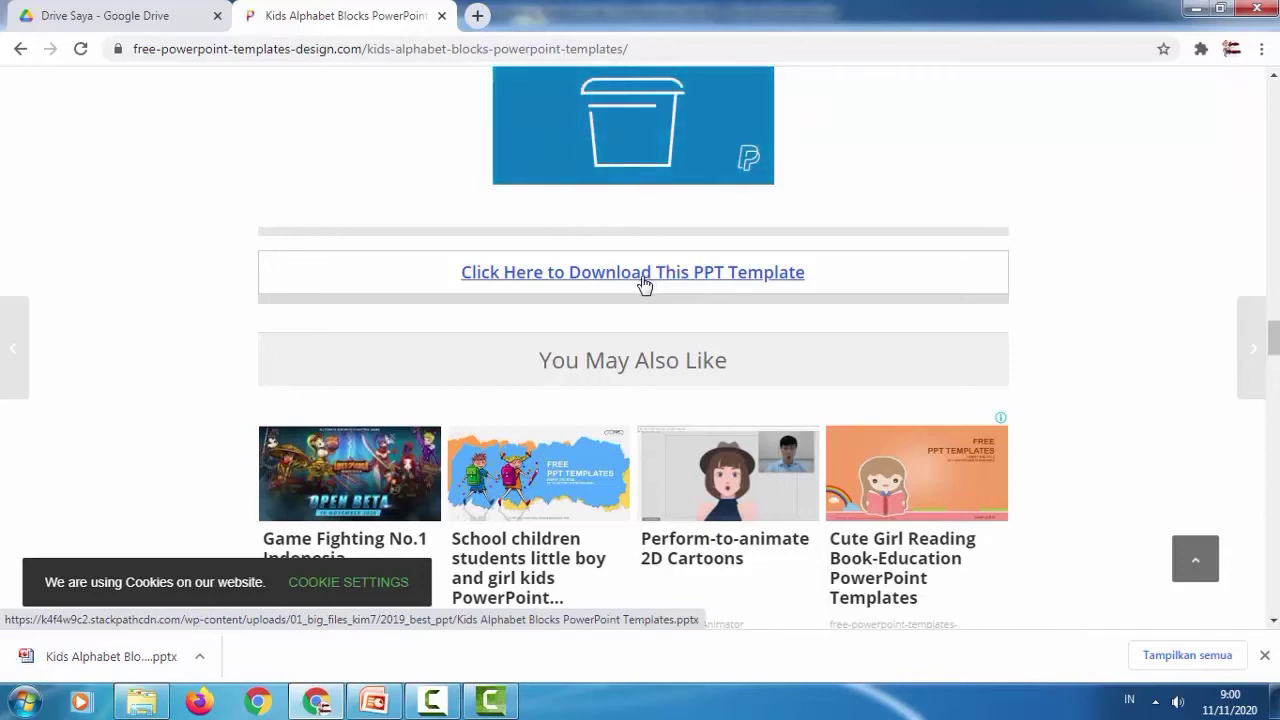
{"action": "left_click", "coordinate": [85, 660]}
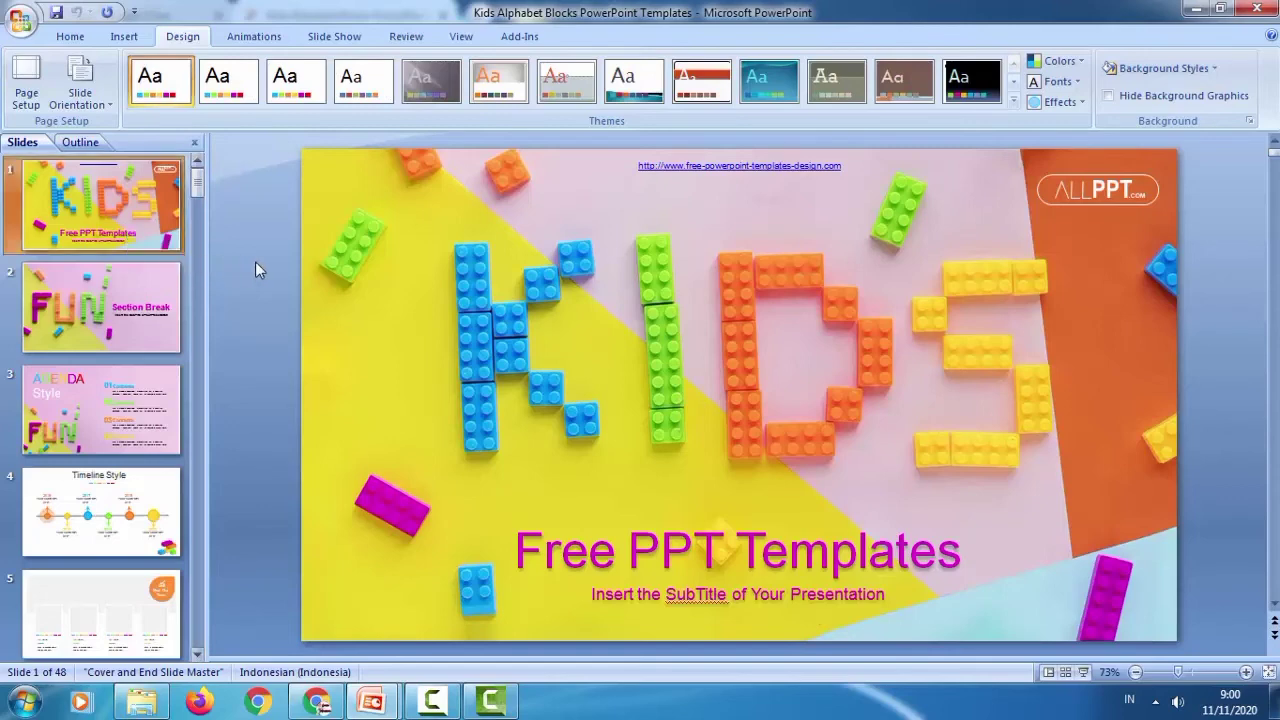
Play the slide show from the beginning through five slides, then end it and return to editing
{"action": "left_click", "coordinate": [340, 38]}
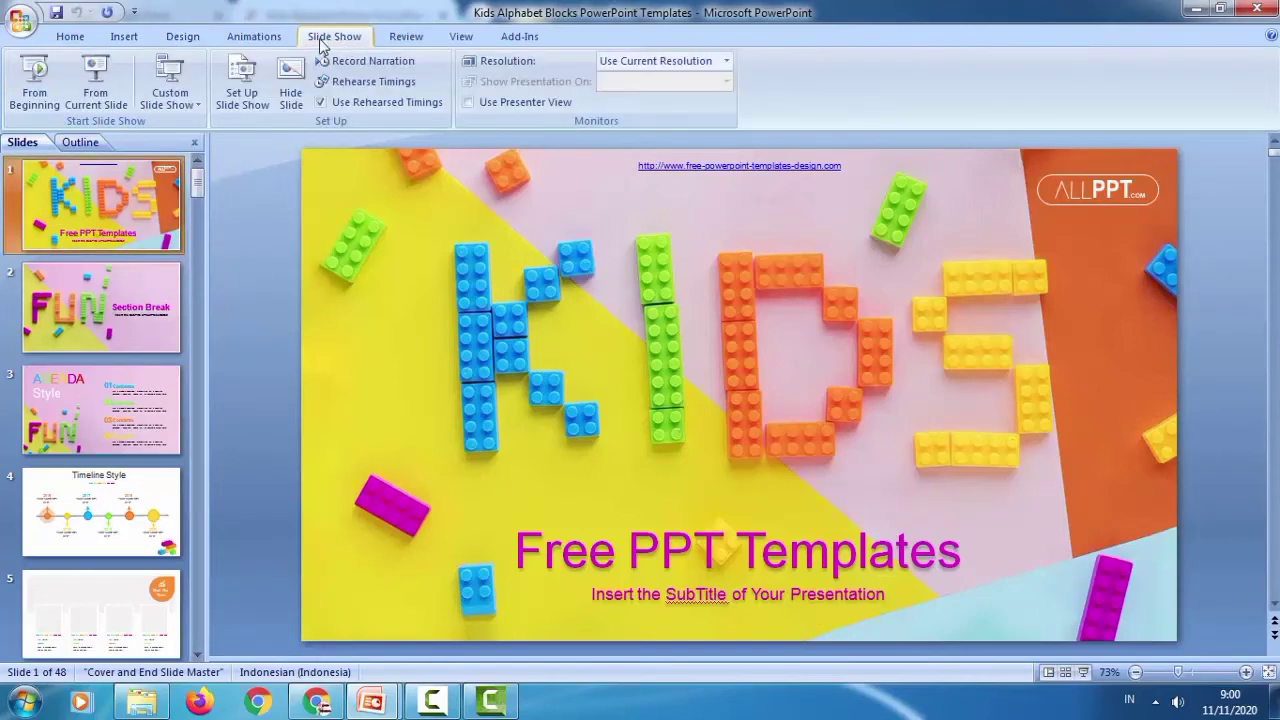
{"action": "left_click", "coordinate": [36, 78]}
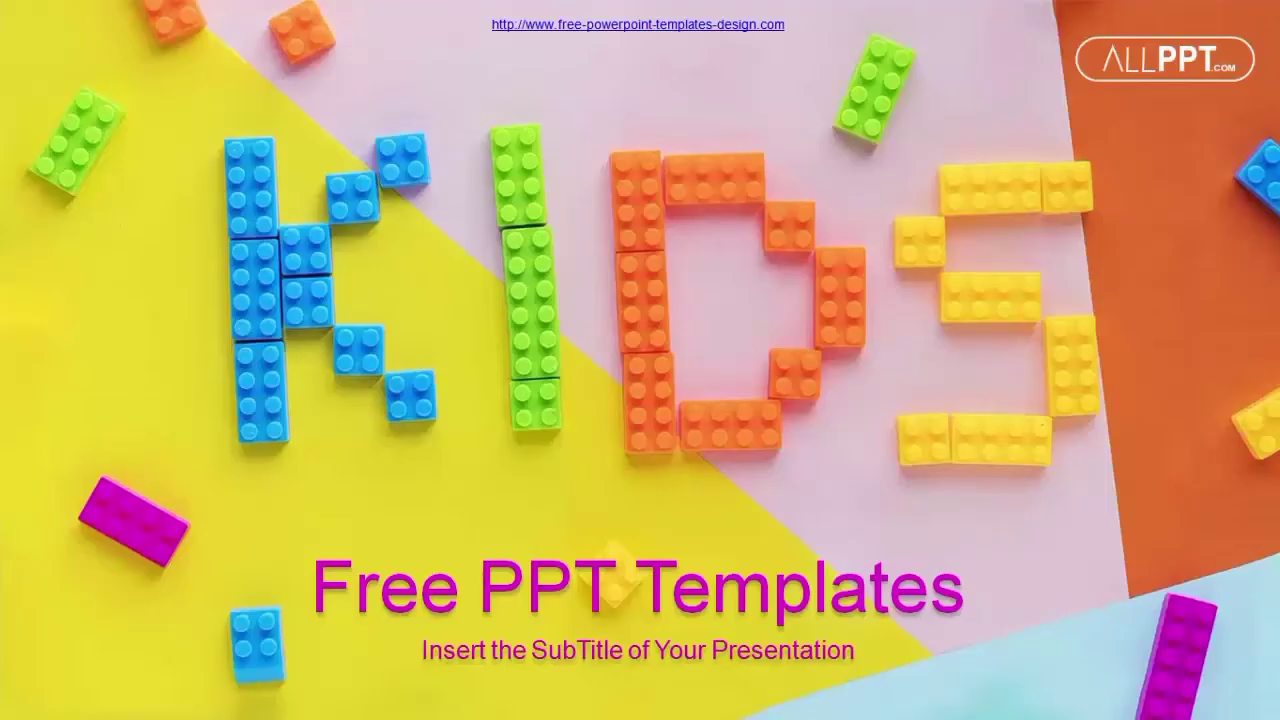
{"action": "key", "text": "Right"}
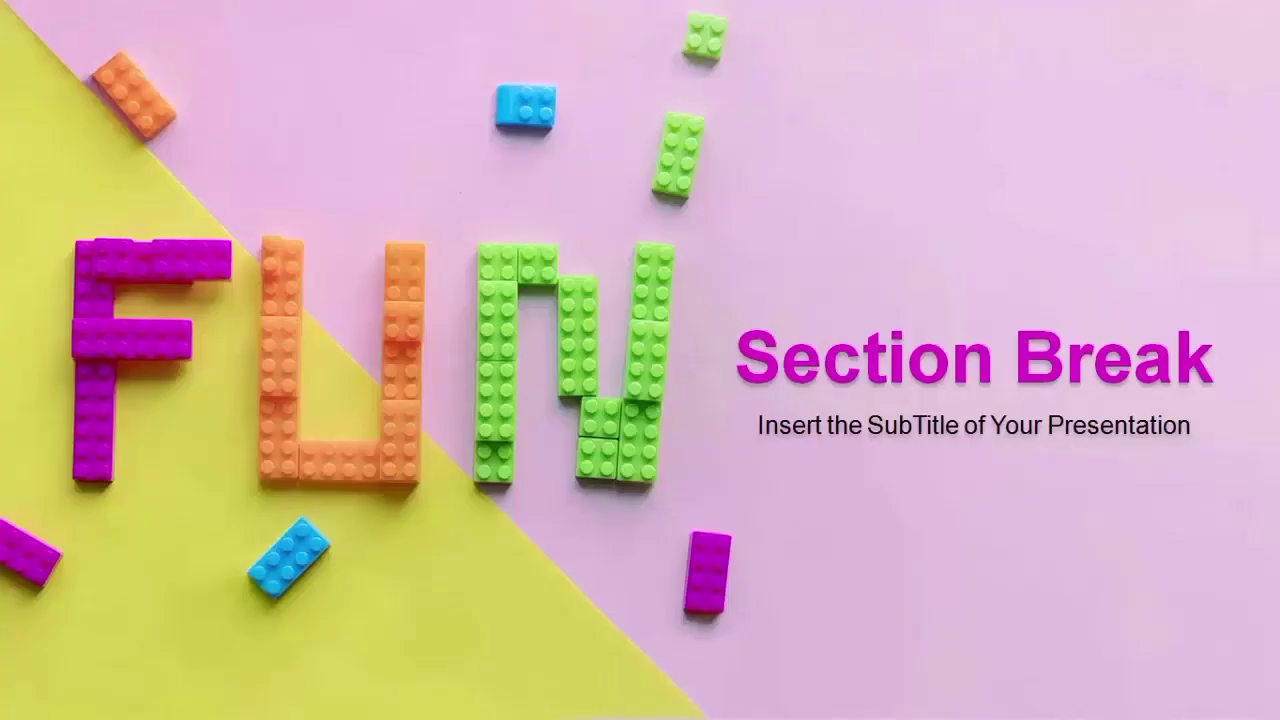
{"action": "key", "text": "Right"}
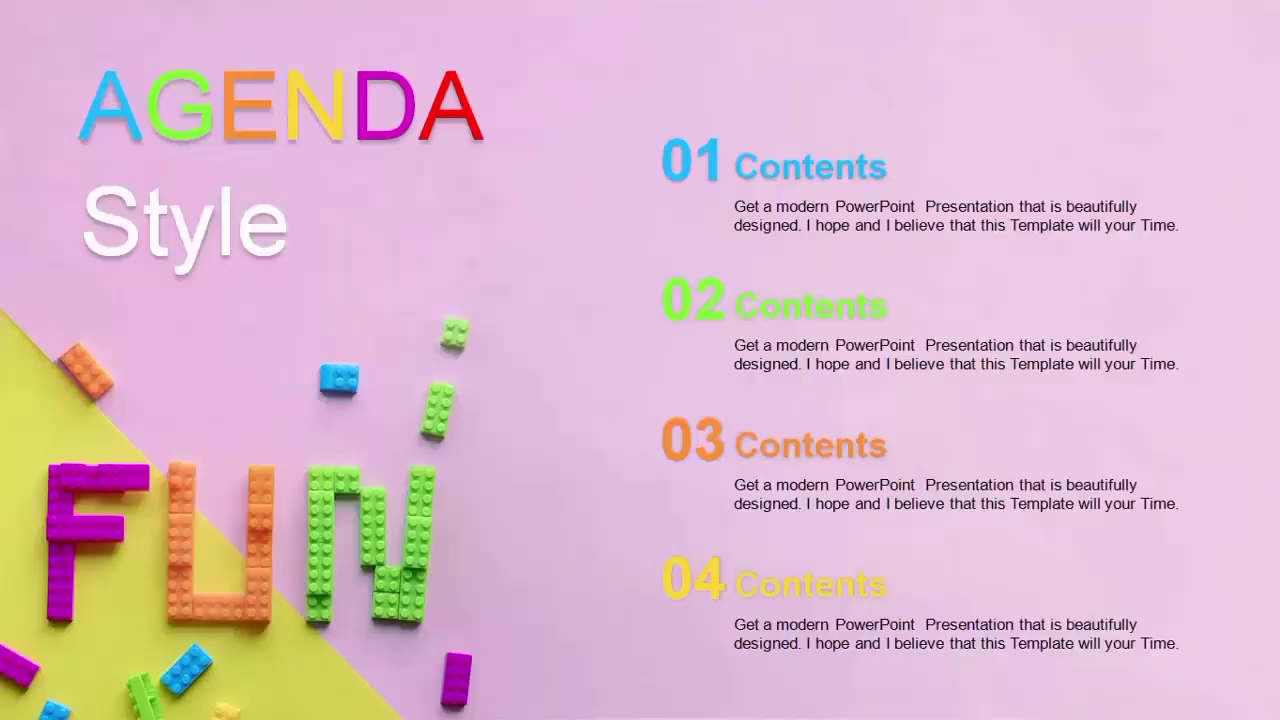
{"action": "key", "text": "Right"}
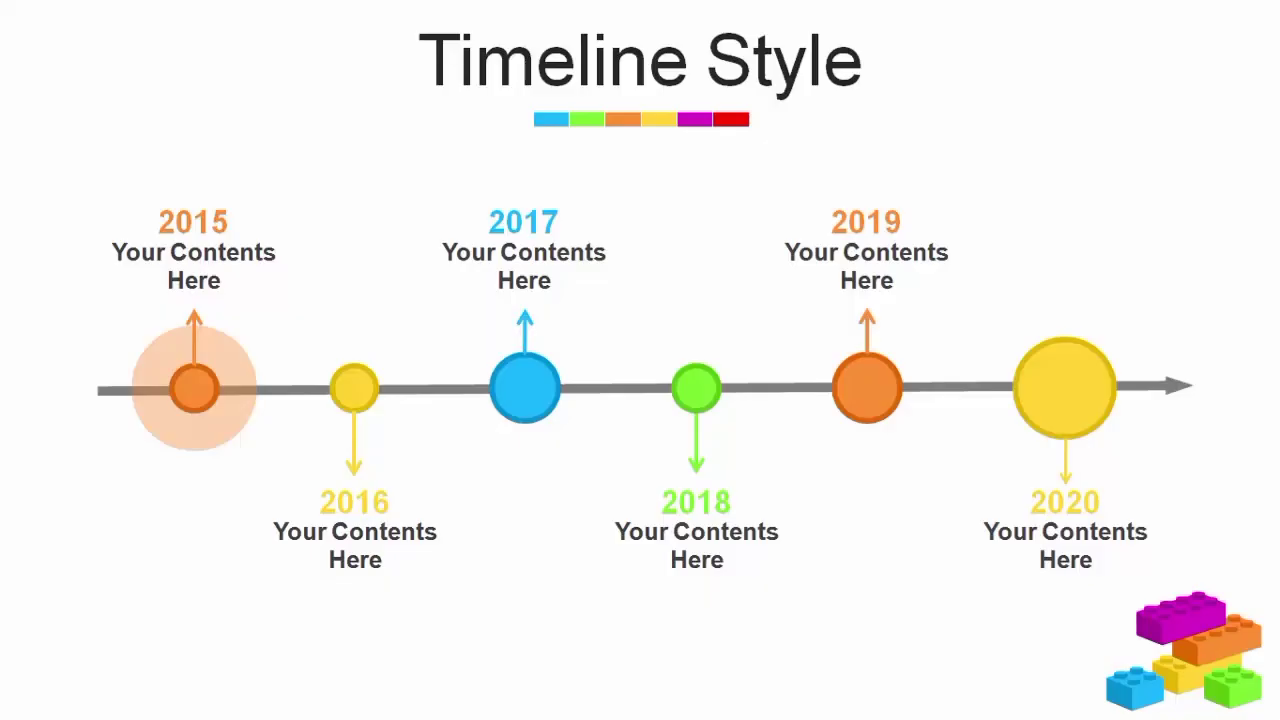
{"action": "key", "text": "Right"}
{"action": "key", "text": "Right"}
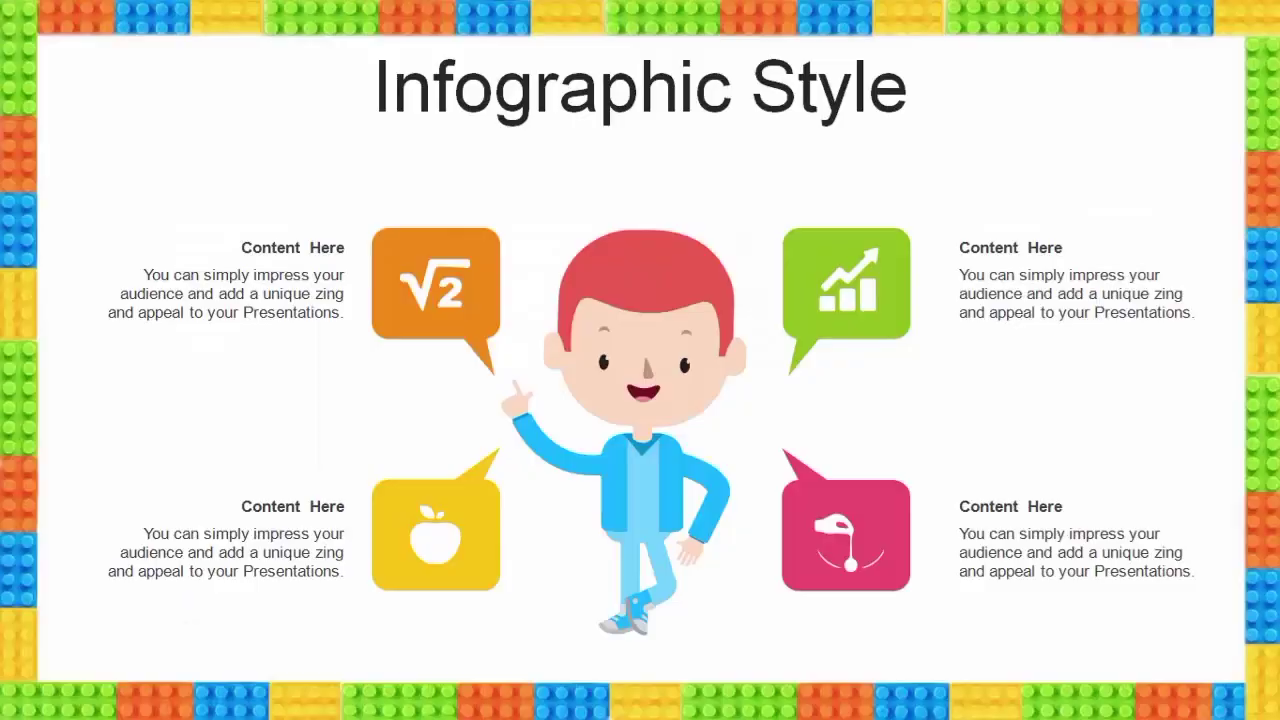
{"action": "key", "text": "Escape"}
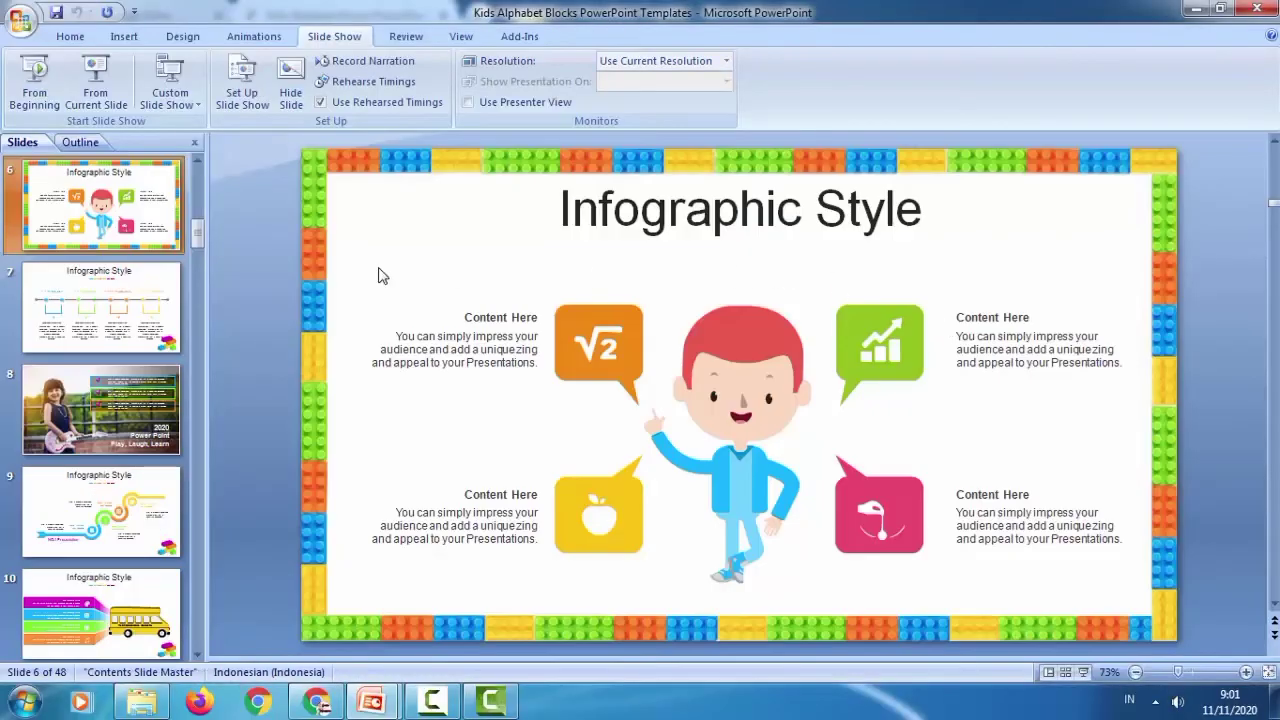
{"action": "scroll", "coordinate": [100, 300], "scroll_direction": "up", "scroll_amount": 5}
Delete the web address text box from the top of the KIDS cover slide
{"action": "left_click", "coordinate": [86, 219]}
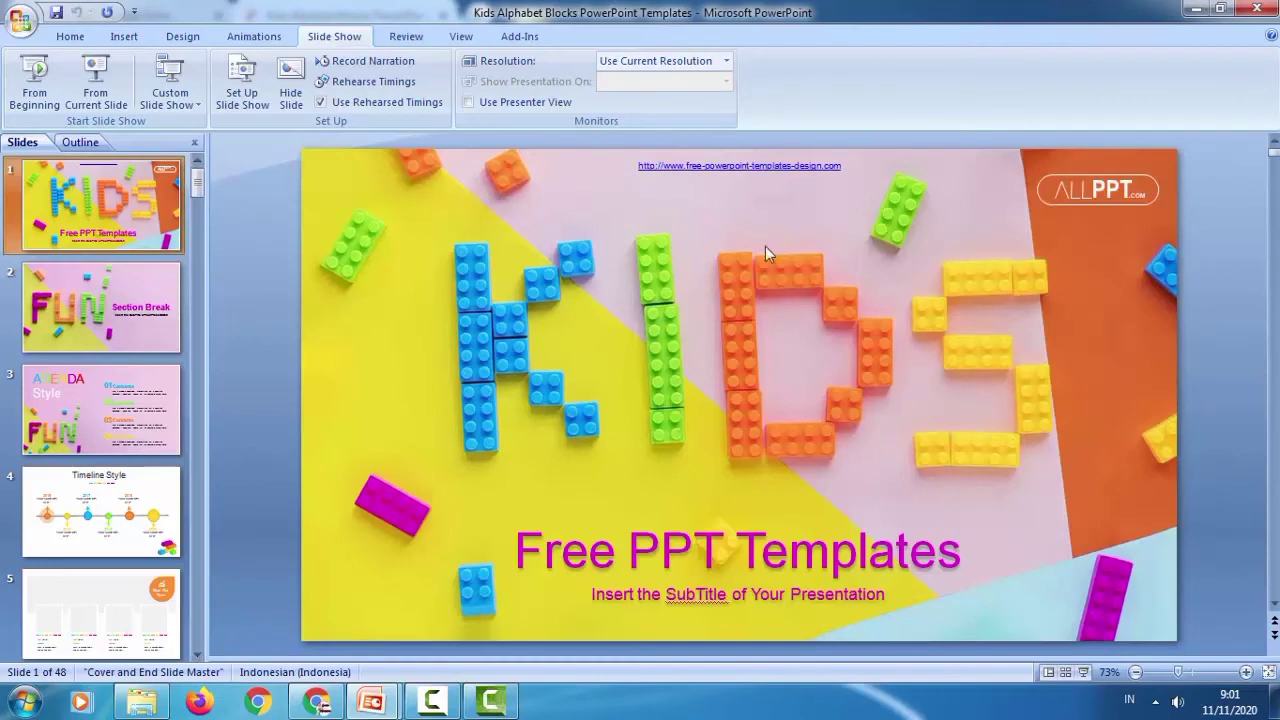
{"action": "left_click", "coordinate": [738, 170]}
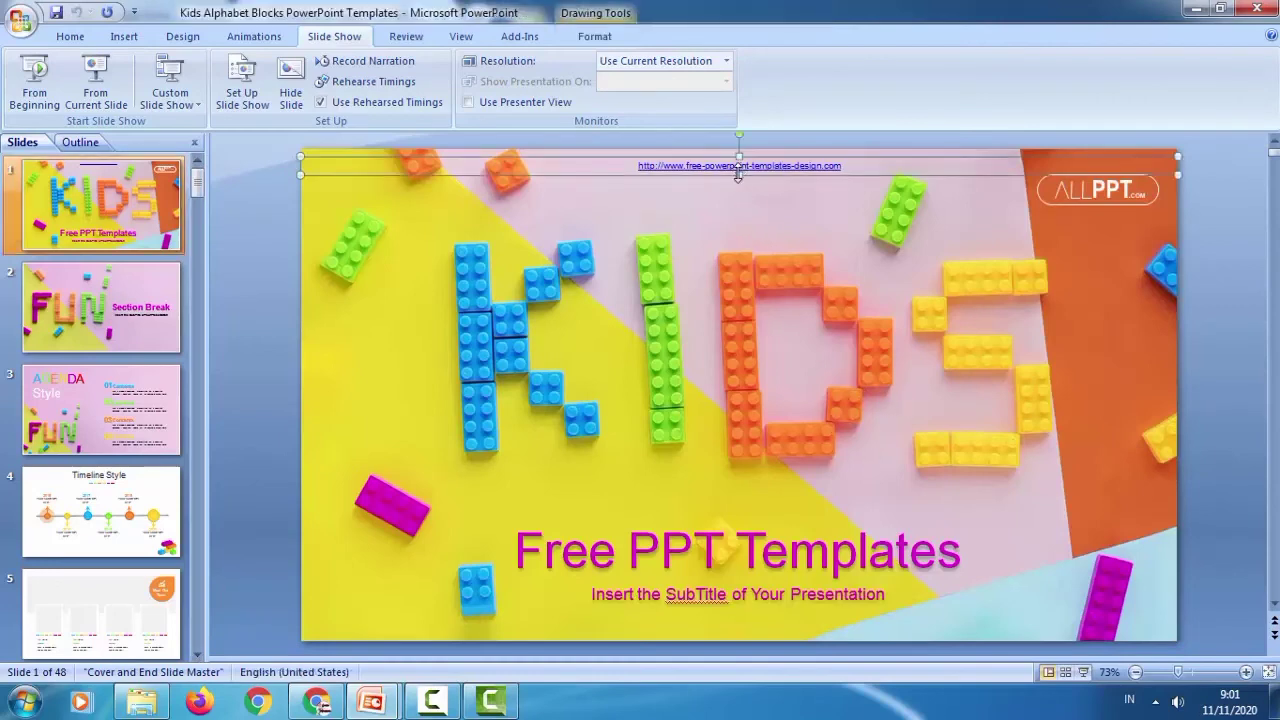
{"action": "key", "text": "Delete"}
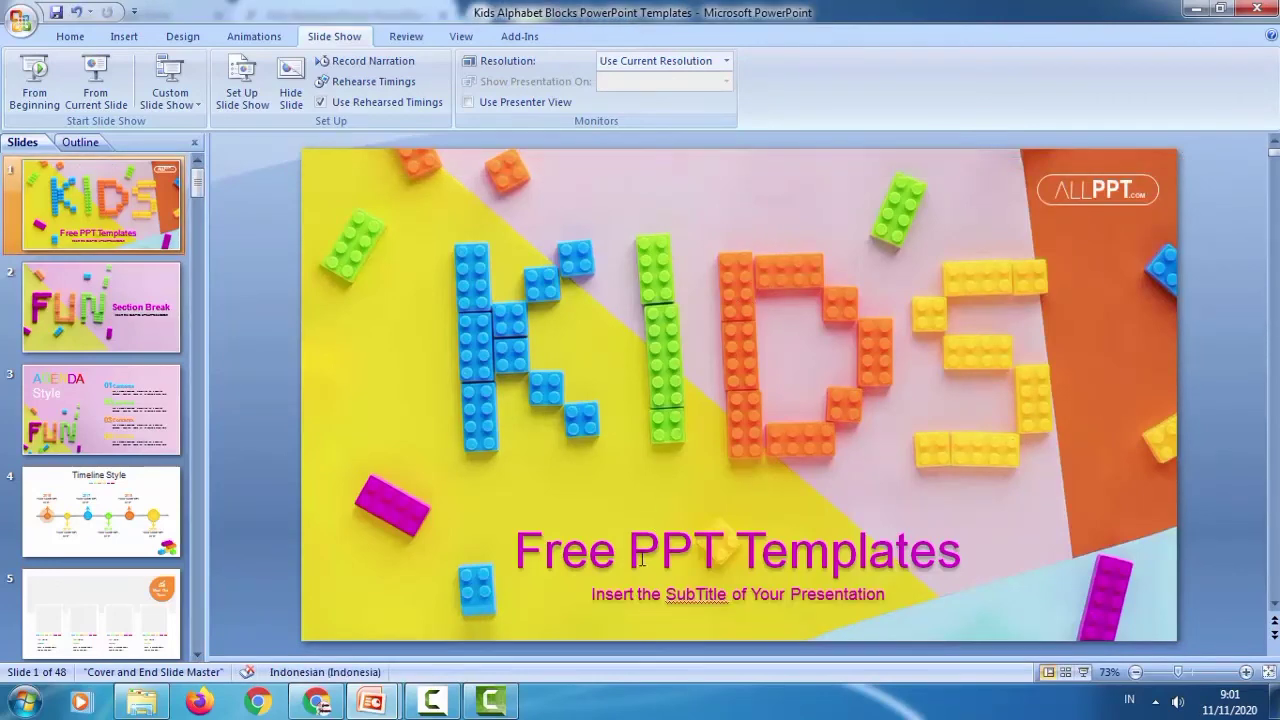
Replace the 'Free PPT Templates' title with 'DOWNLOAD TEMPLATE PPT'
{"action": "left_click", "coordinate": [640, 562]}
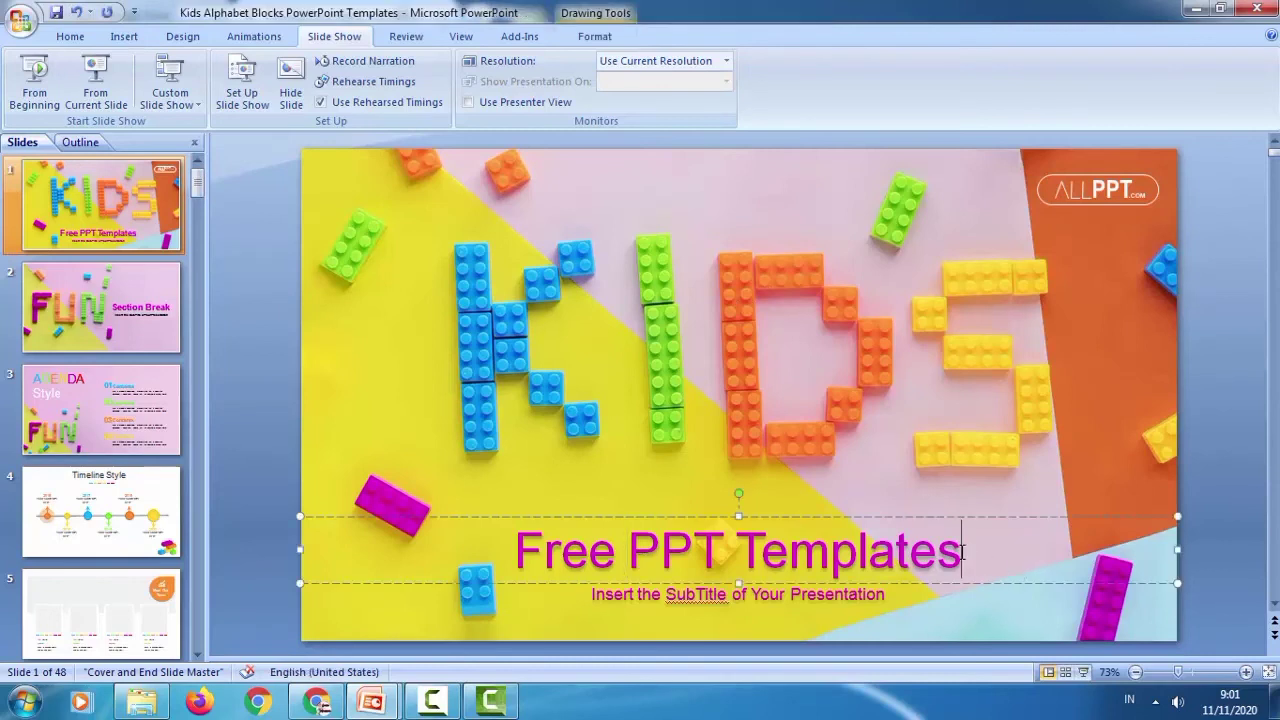
{"action": "left_click_drag", "start_coordinate": [965, 560], "coordinate": [553, 545]}
{"action": "type", "text": "D"}
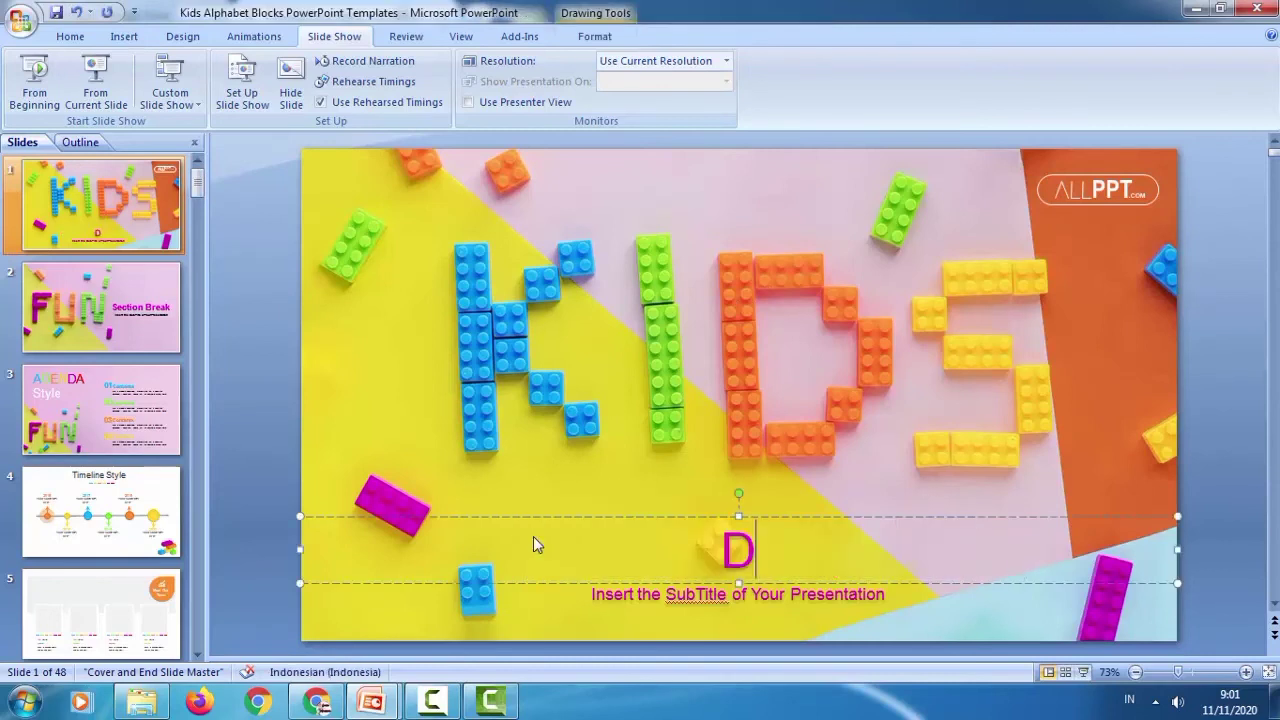
{"action": "type", "text": "OWNL"}
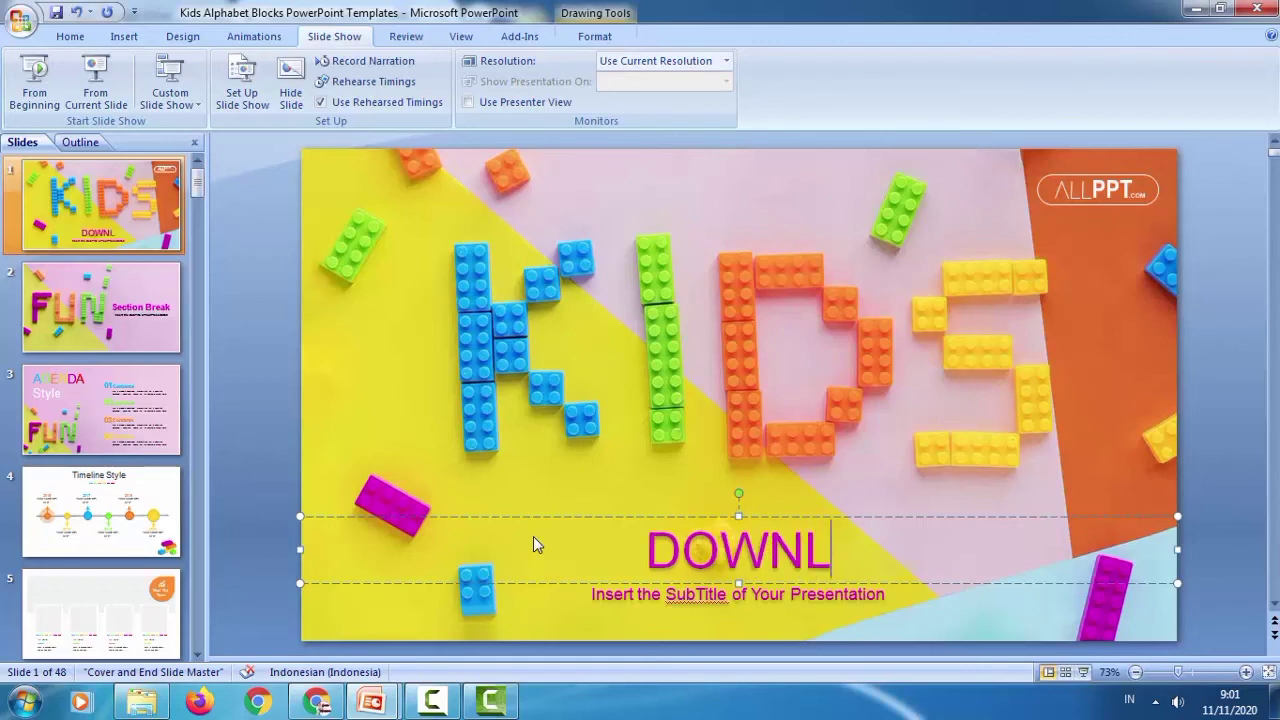
{"action": "type", "text": "OAD "}
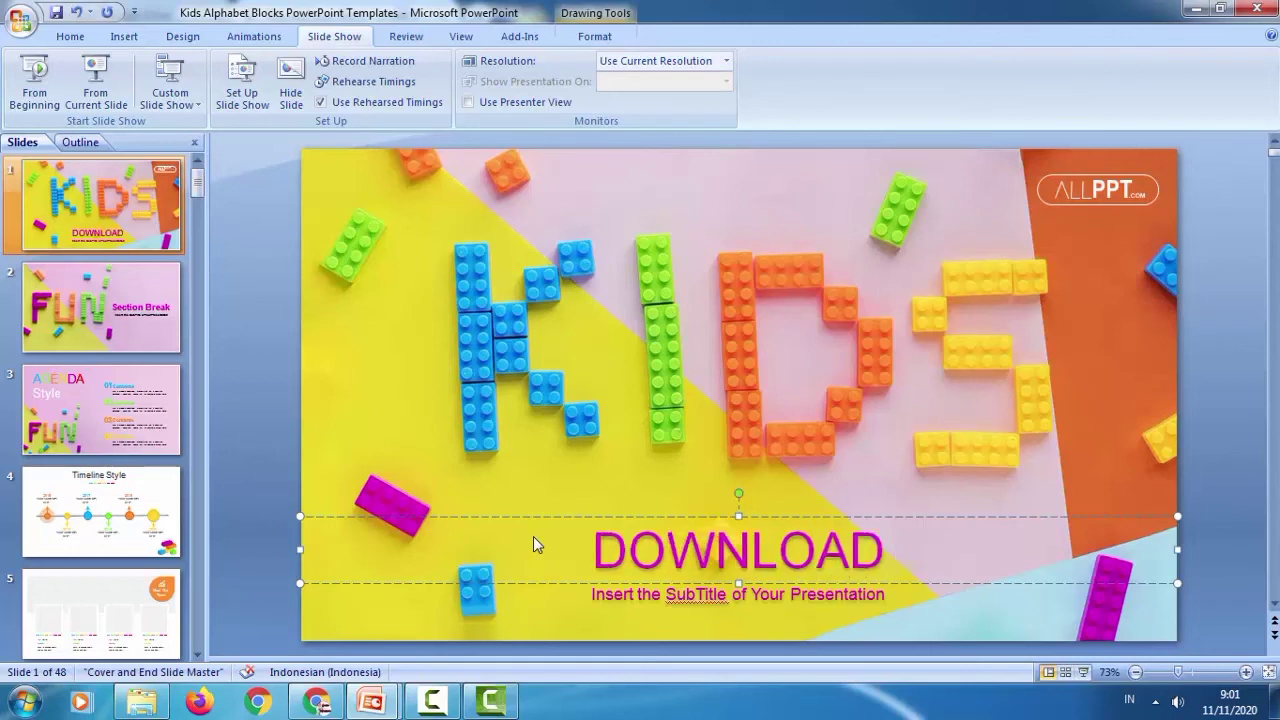
{"action": "type", "text": "TEMP"}
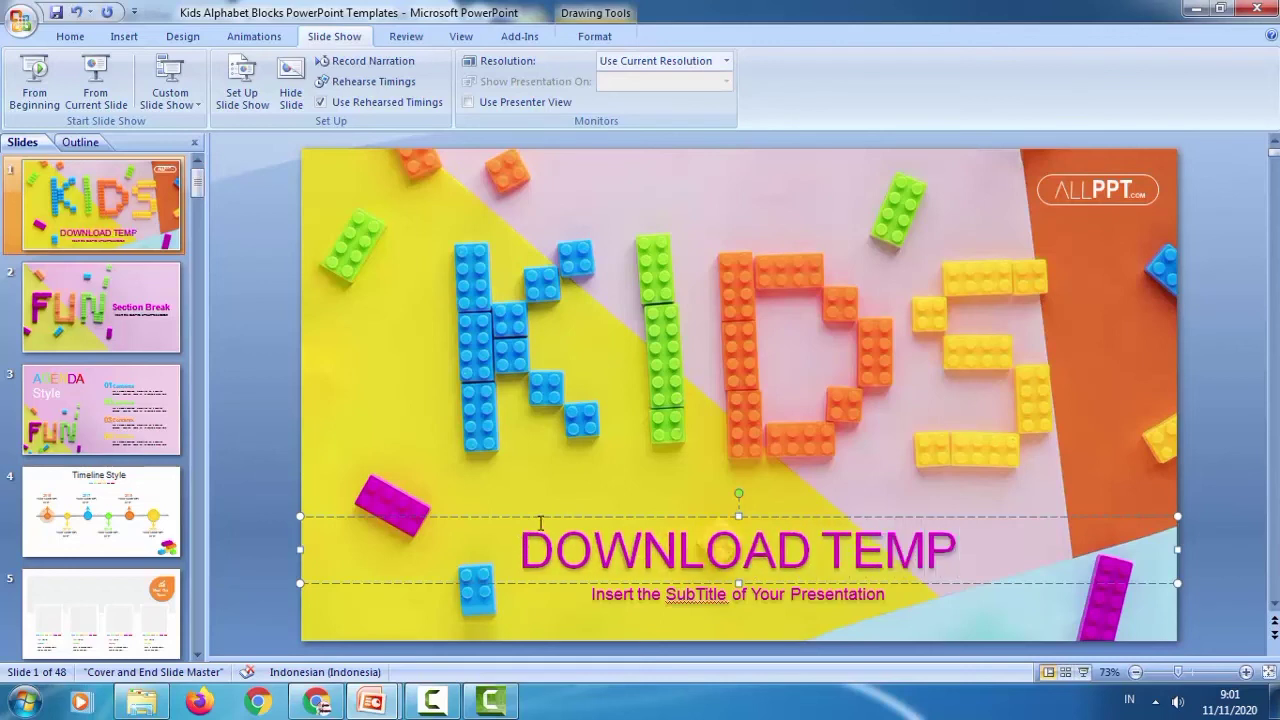
{"action": "type", "text": "LATE "}
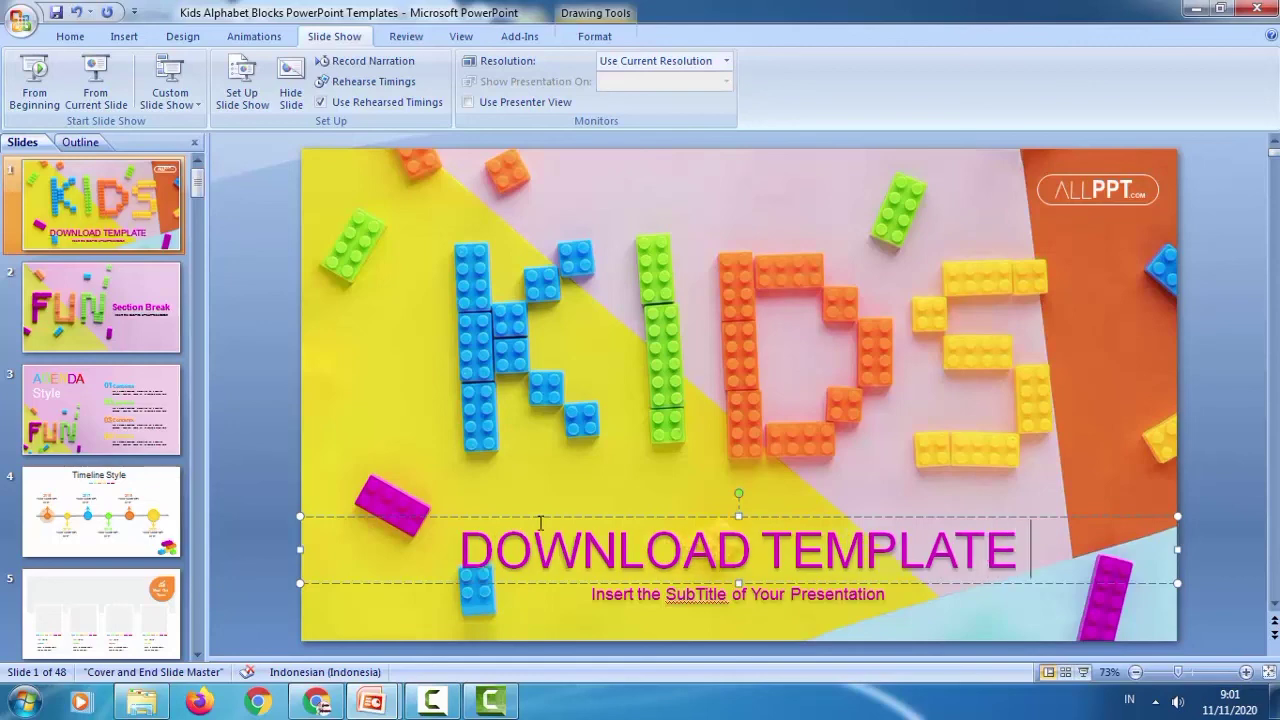
{"action": "type", "text": "PPT"}
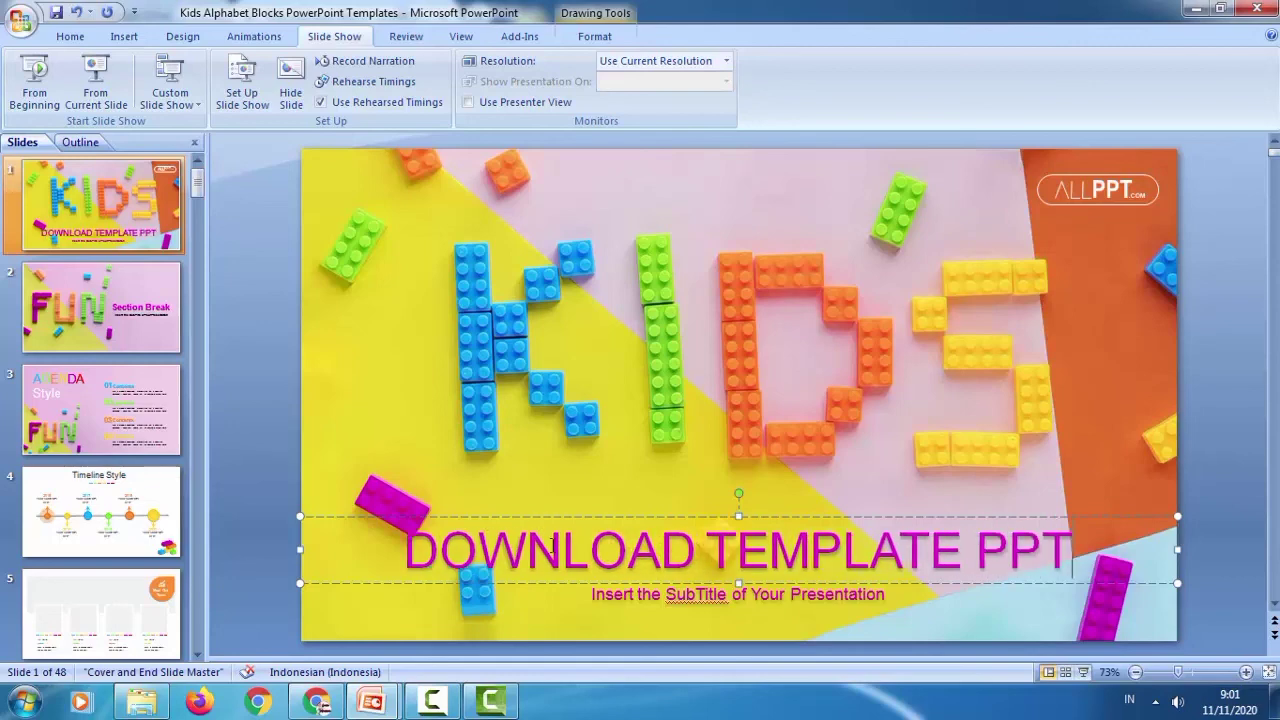
Select the subtitle line and type 'TUTORIALQ' over it
{"action": "left_click", "coordinate": [662, 596]}
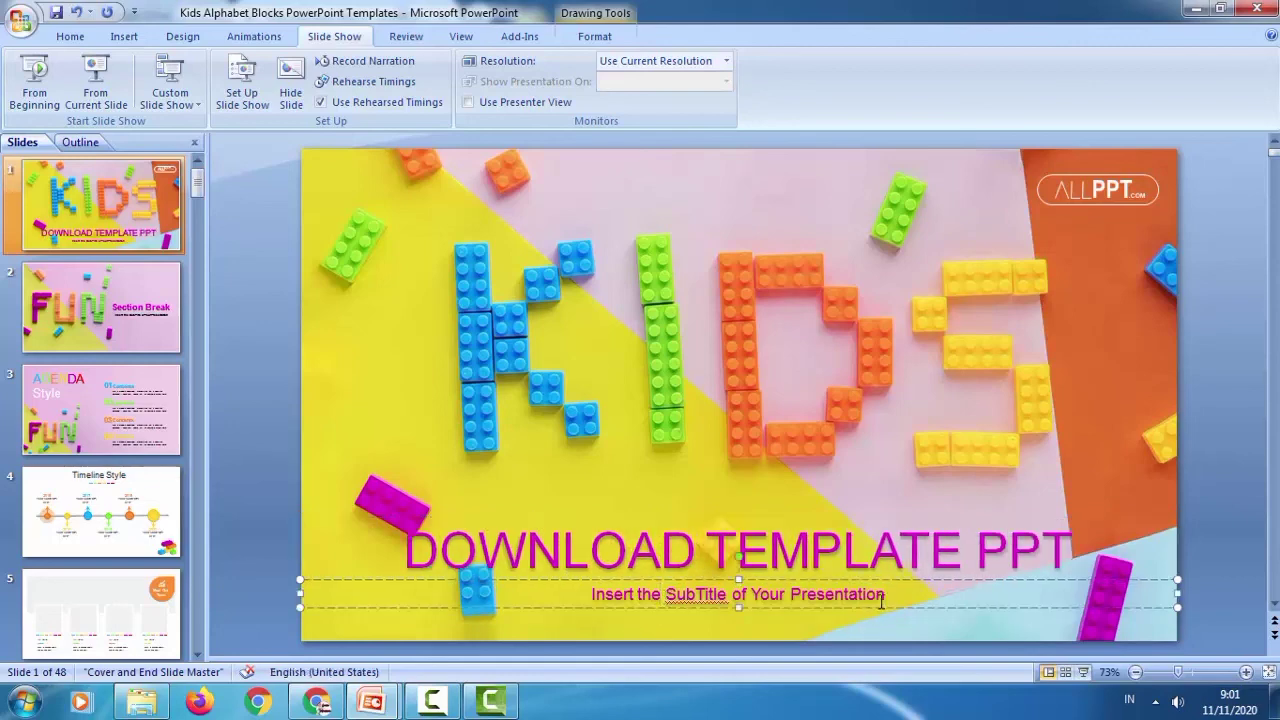
{"action": "left_click_drag", "start_coordinate": [886, 596], "coordinate": [594, 594]}
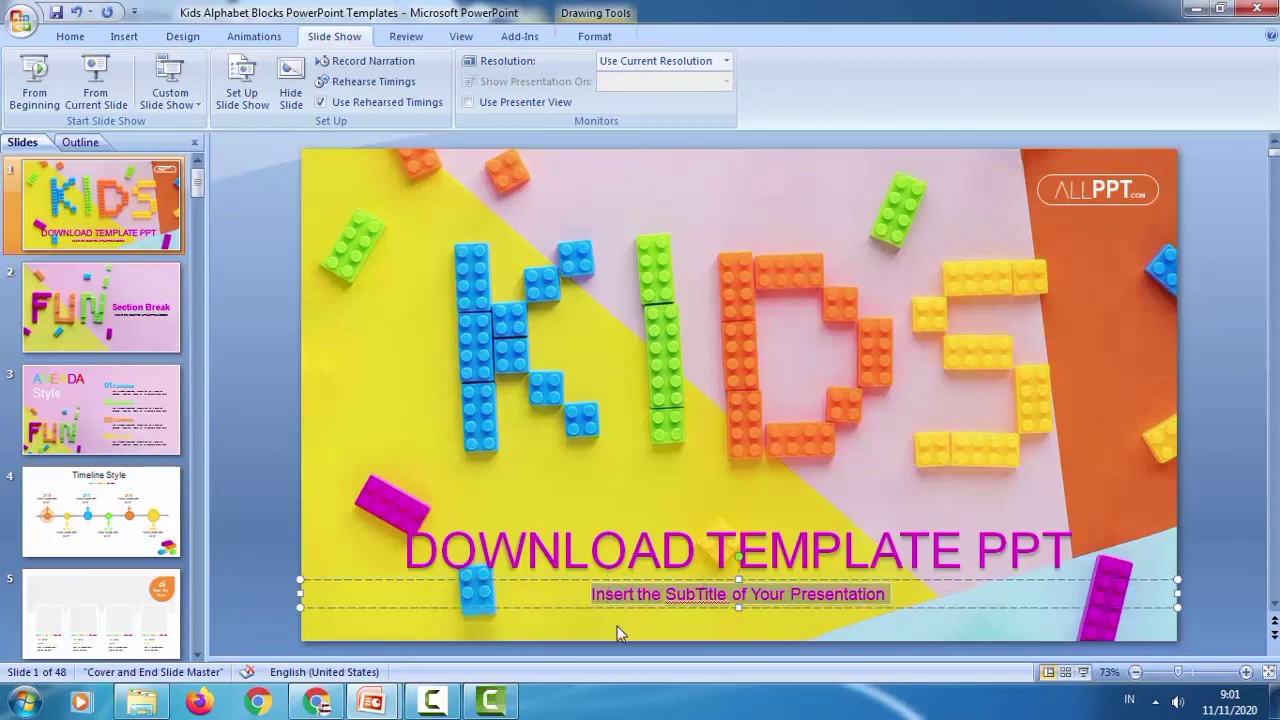
{"action": "type", "text": "TU"}
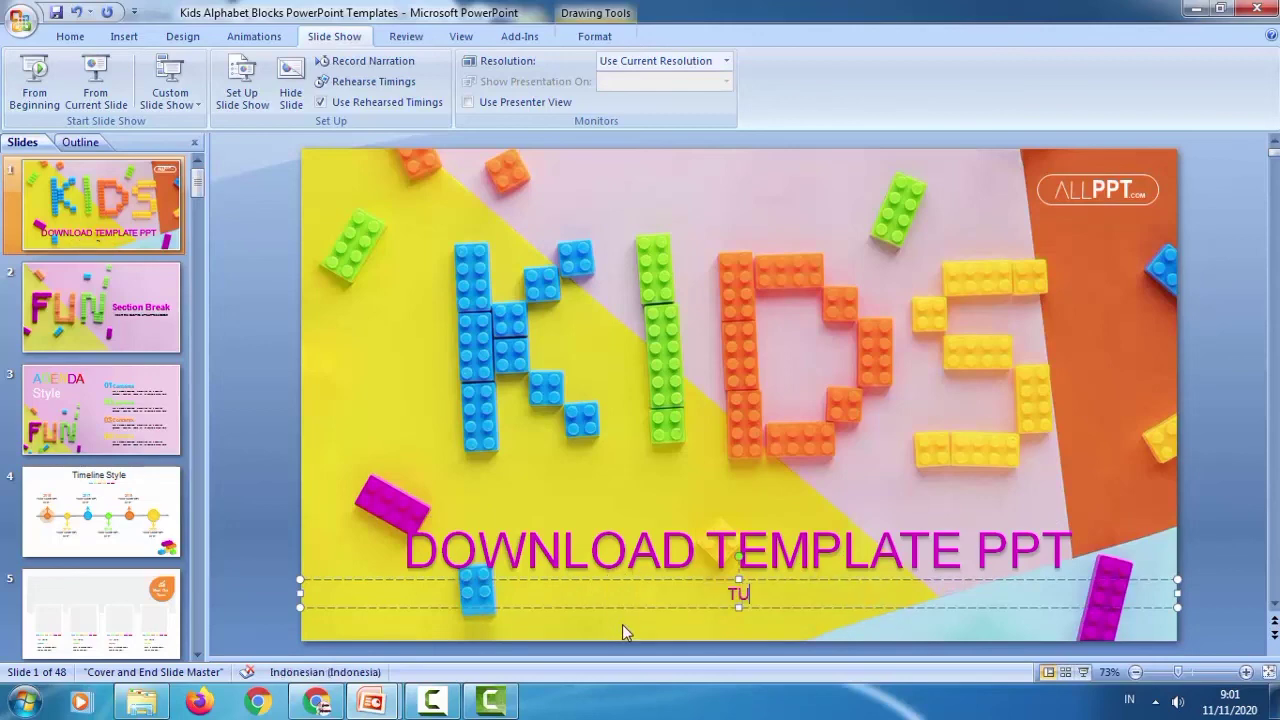